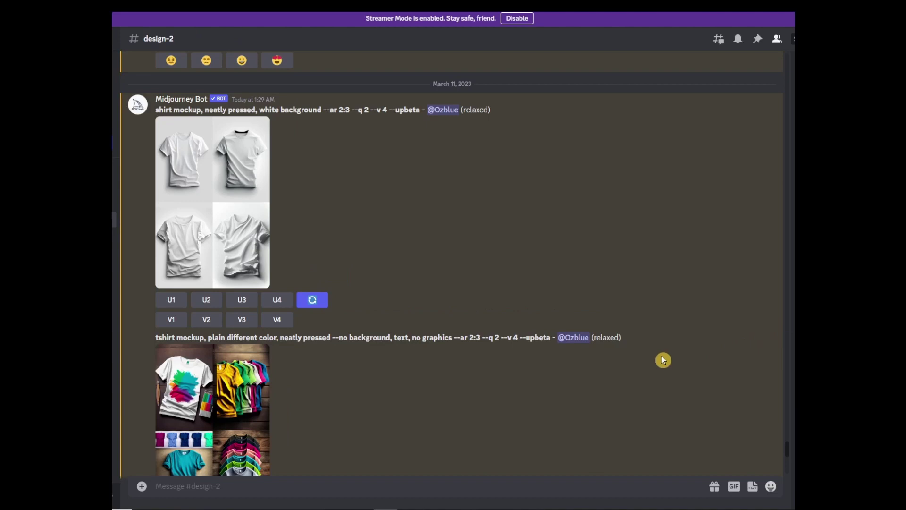
Step: Start a blank /imagine command in the Midjourney message box
click(335, 486)
text(/)
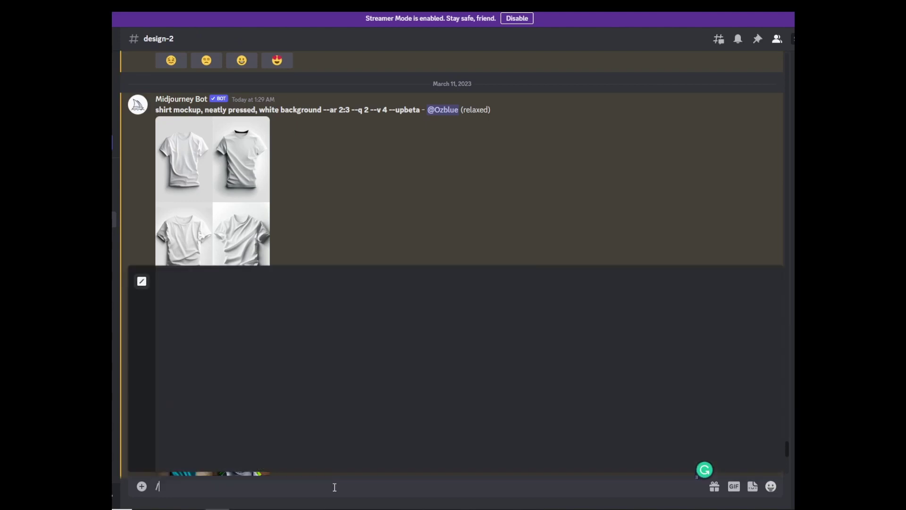
key(Return)
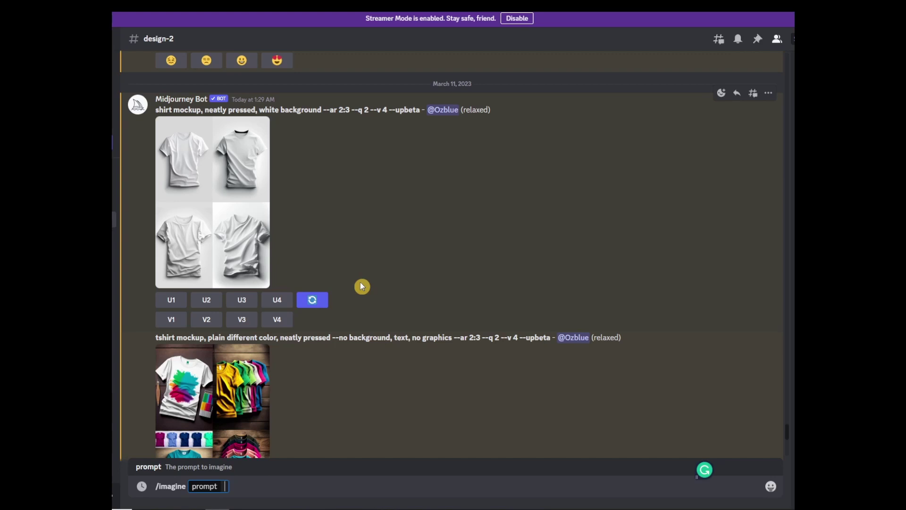
Step: Highlight the earlier tshirt prompt's opening words and its 2:3 aspect ratio to explain them
scroll(362, 285, down, 1)
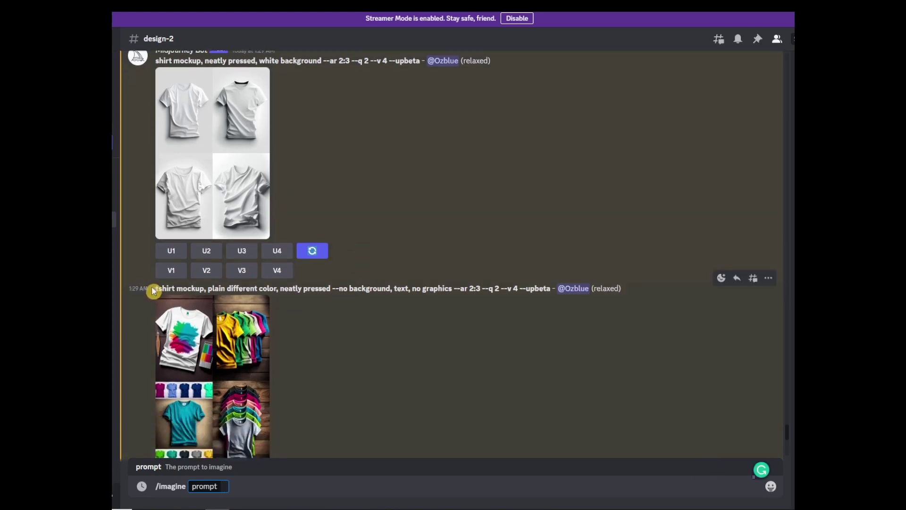
drag(153, 291, 334, 288)
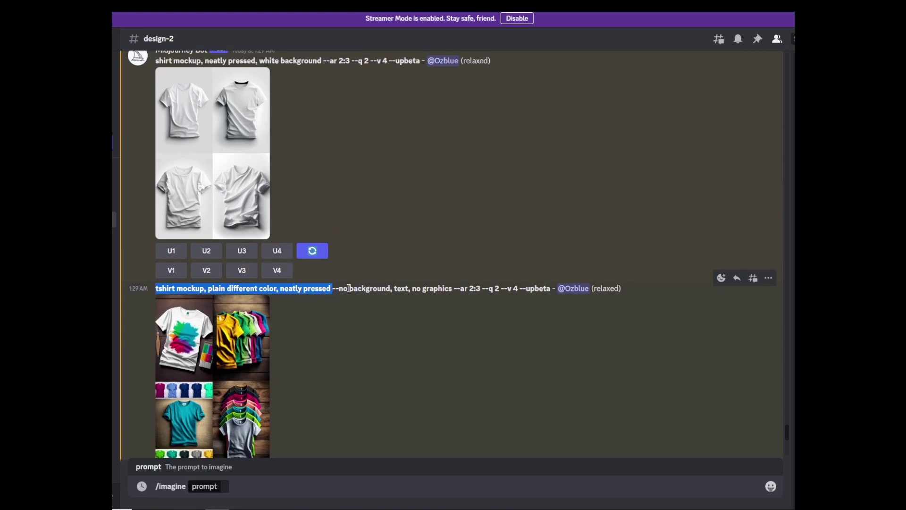
click(337, 288)
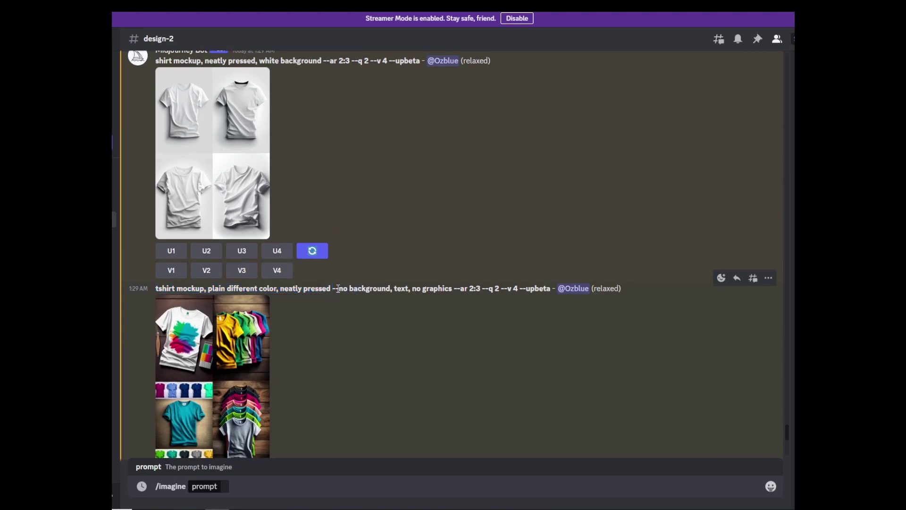
click(471, 294)
click(333, 366)
click(479, 298)
drag(485, 285, 468, 284)
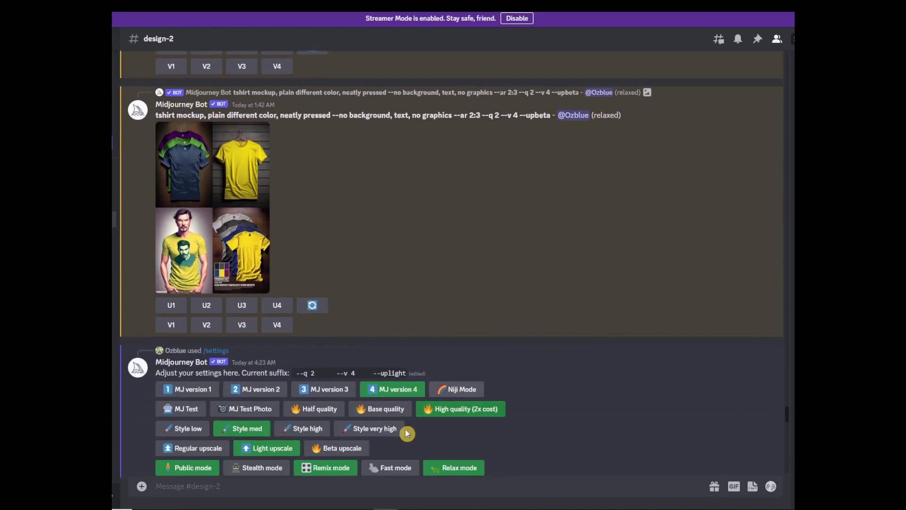
click(333, 486)
text(/)
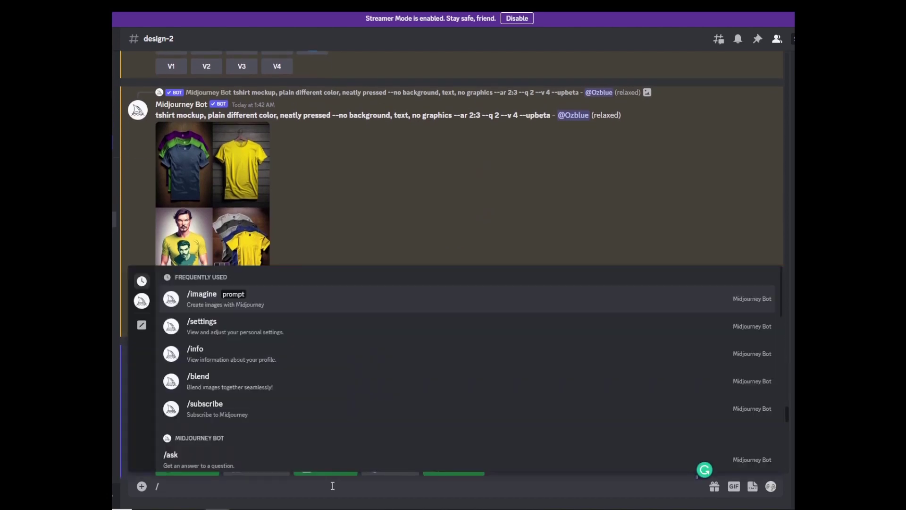
text(se)
key(Return)
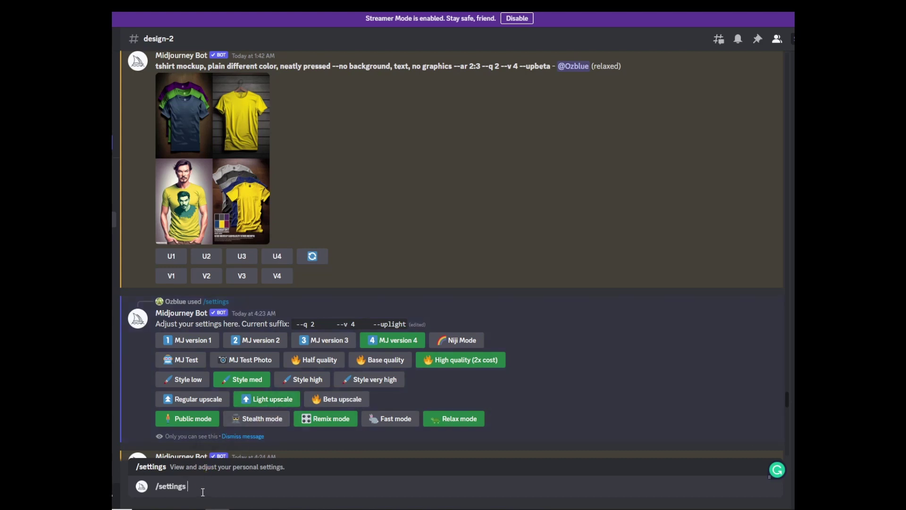
drag(202, 492, 155, 491)
key(BackSpace)
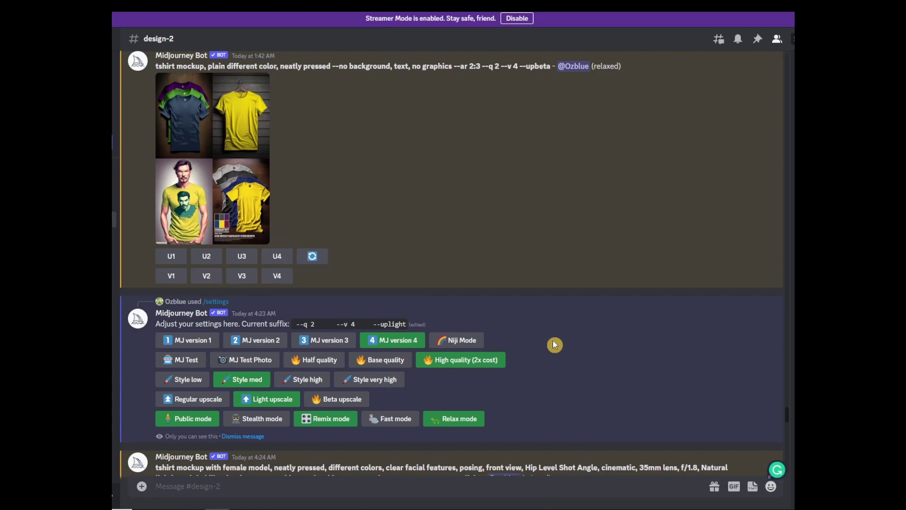
scroll(553, 341, down, 5)
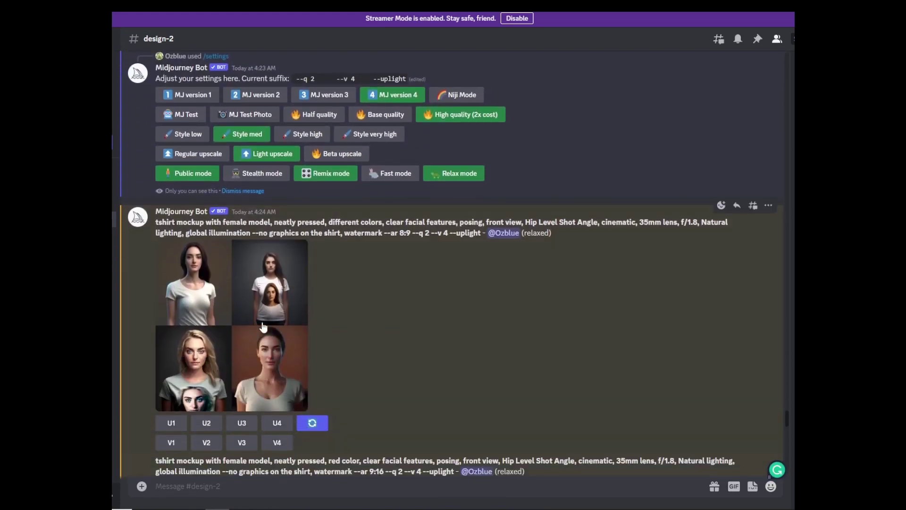
click(263, 327)
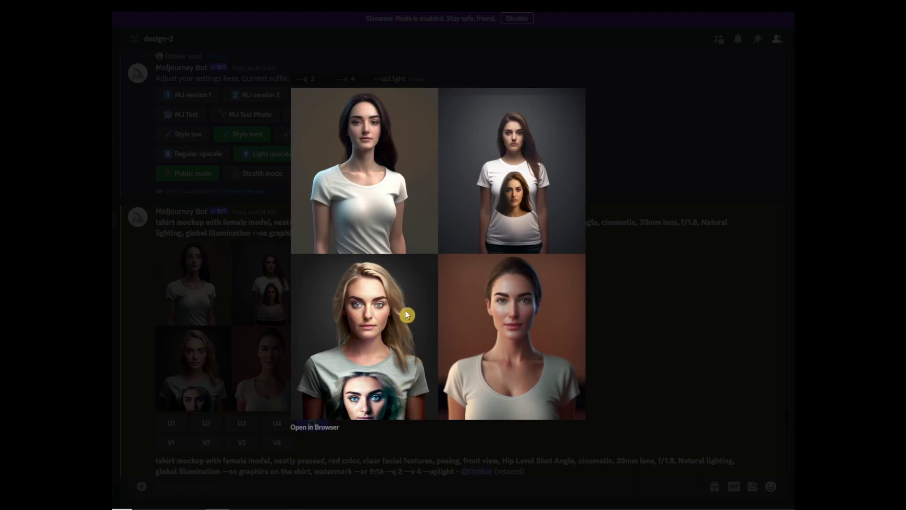
click(653, 325)
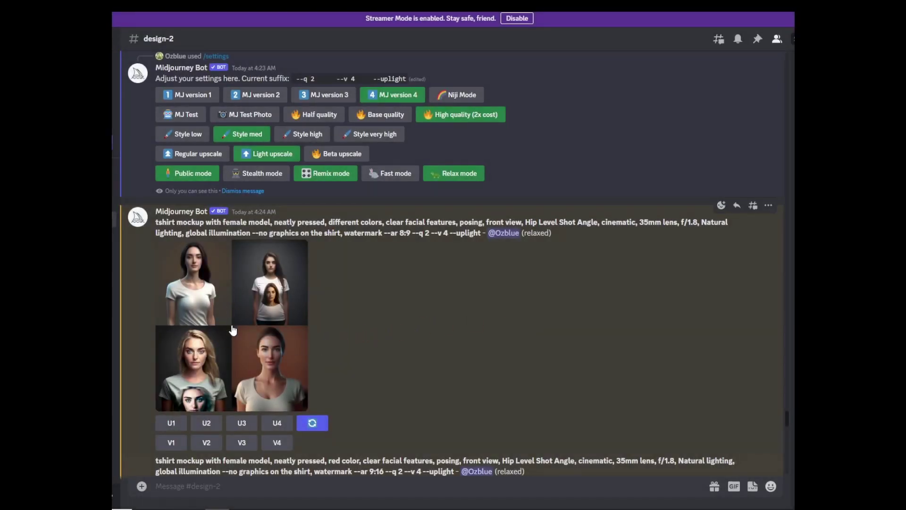
click(234, 327)
click(643, 336)
click(324, 243)
drag(156, 222, 399, 232)
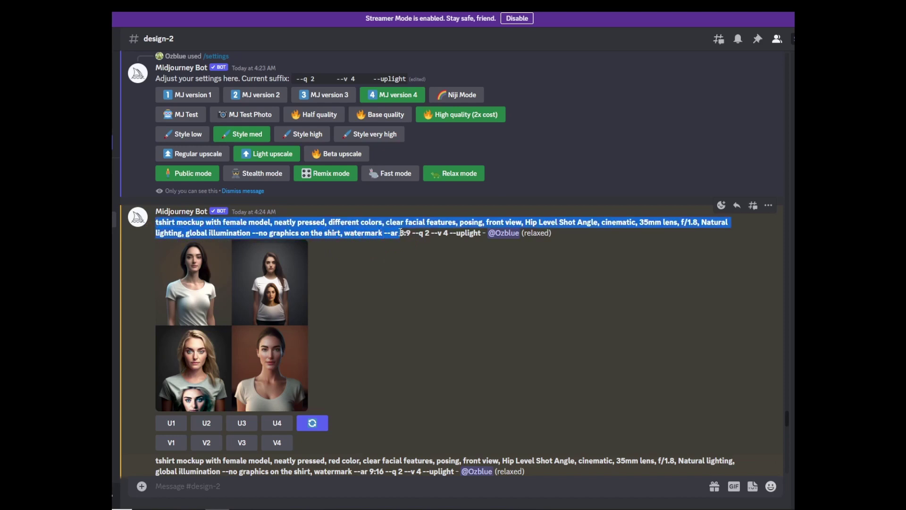
click(279, 227)
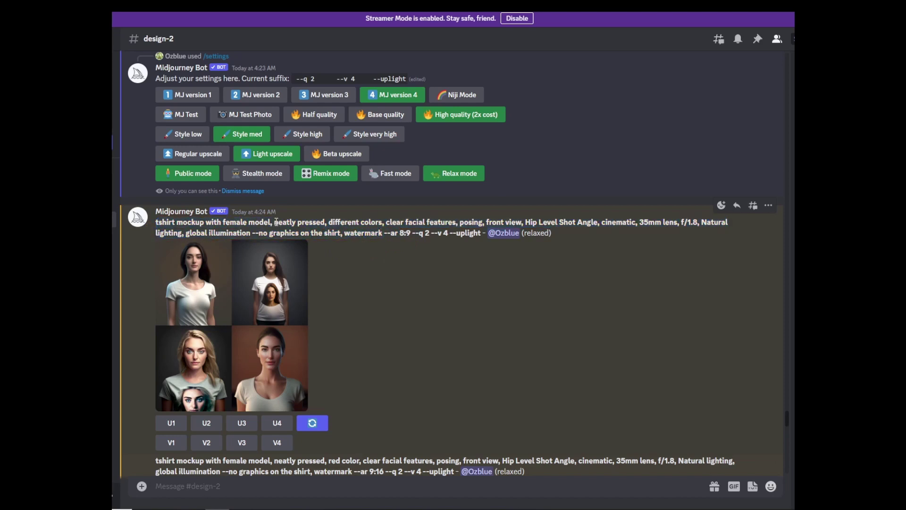
drag(276, 222, 320, 221)
drag(333, 222, 376, 216)
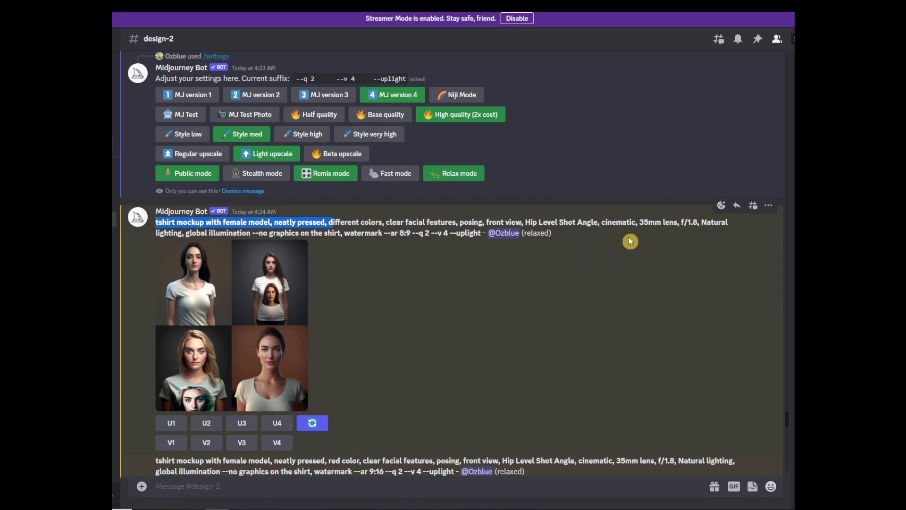
click(377, 278)
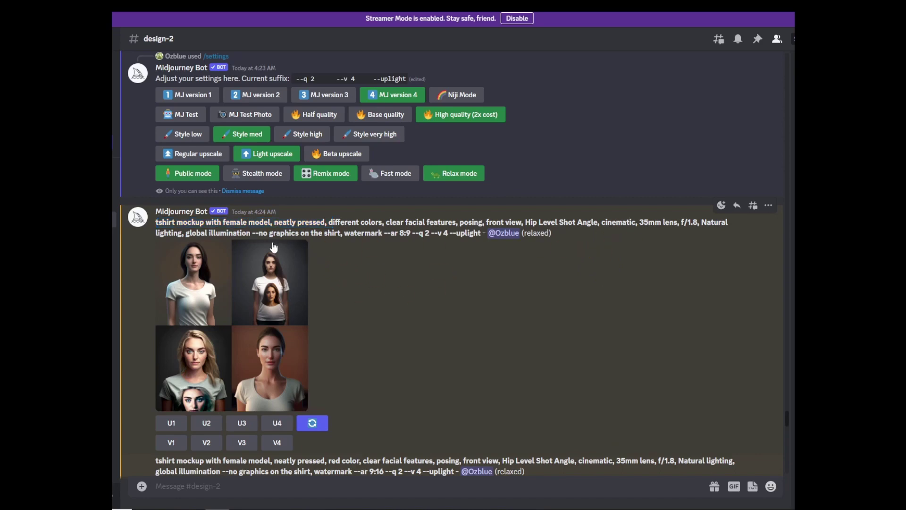
drag(252, 233, 354, 235)
double_click(370, 234)
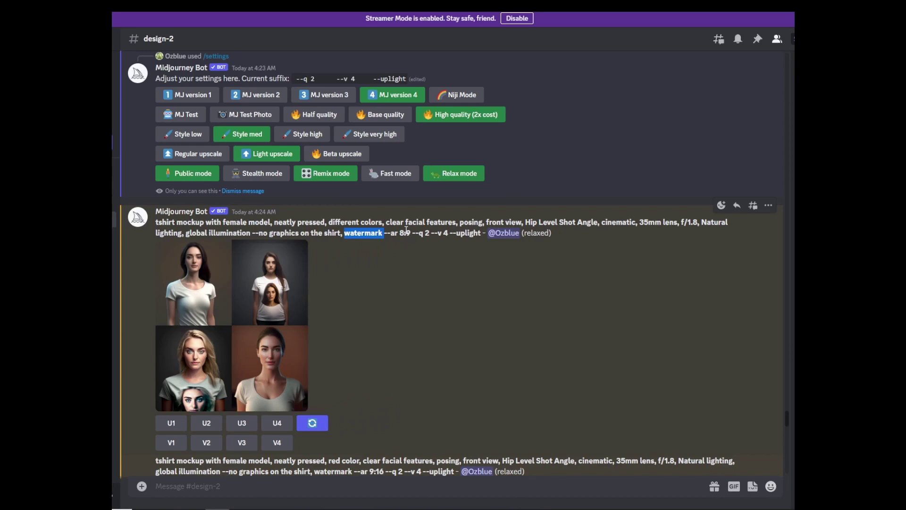
drag(397, 232, 411, 234)
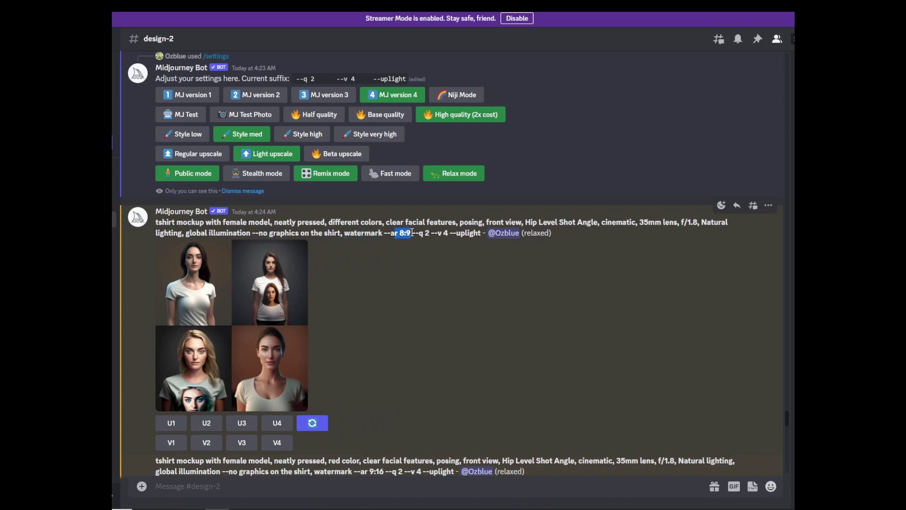
click(408, 271)
drag(400, 231, 415, 231)
click(417, 244)
double_click(407, 233)
Step: Highlight --no graphics in the prompt and preview the female-model image grid
scroll(342, 276, down, 1)
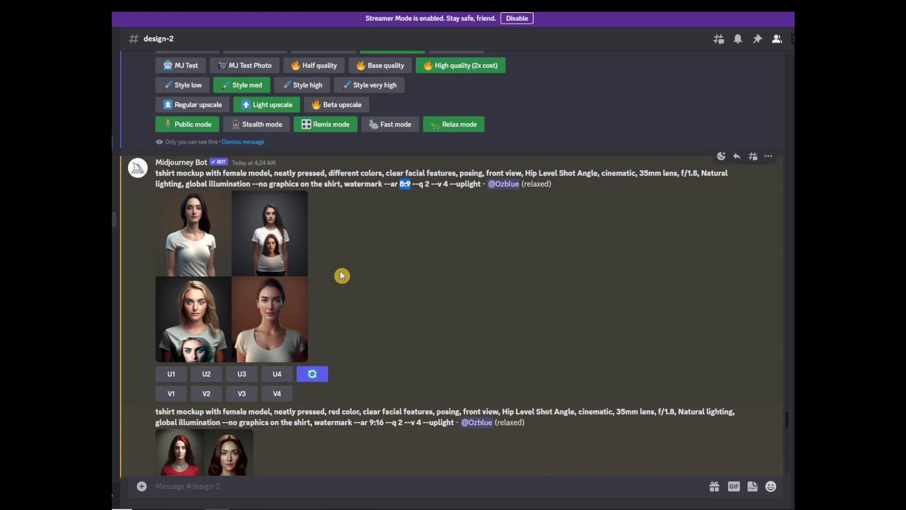
scroll(342, 276, up, 1)
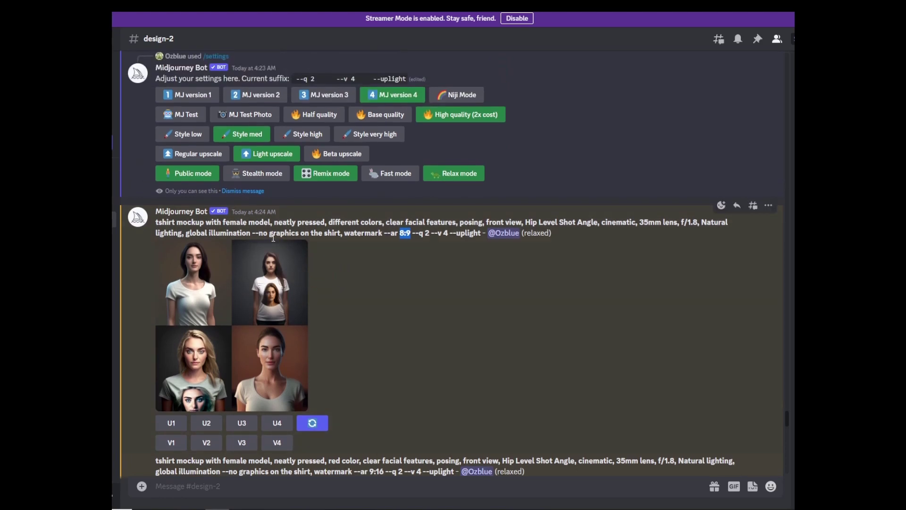
drag(258, 231, 297, 231)
click(221, 310)
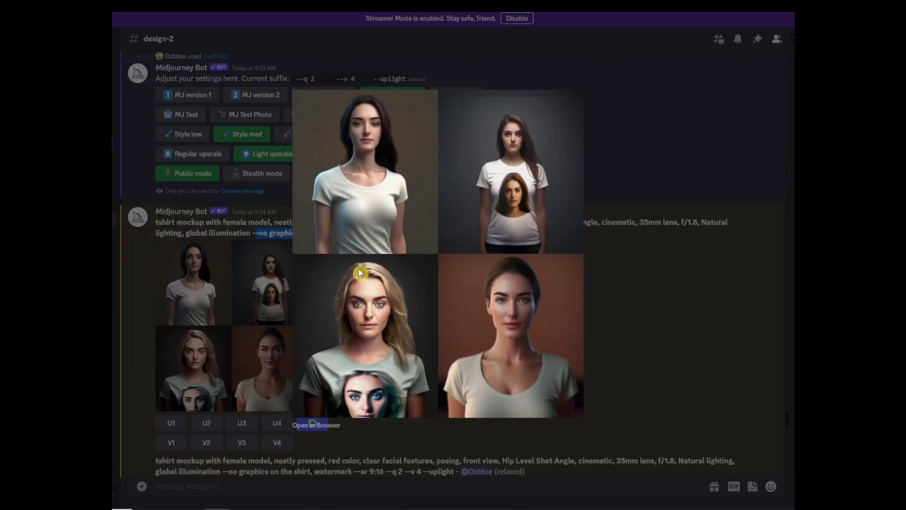
click(645, 333)
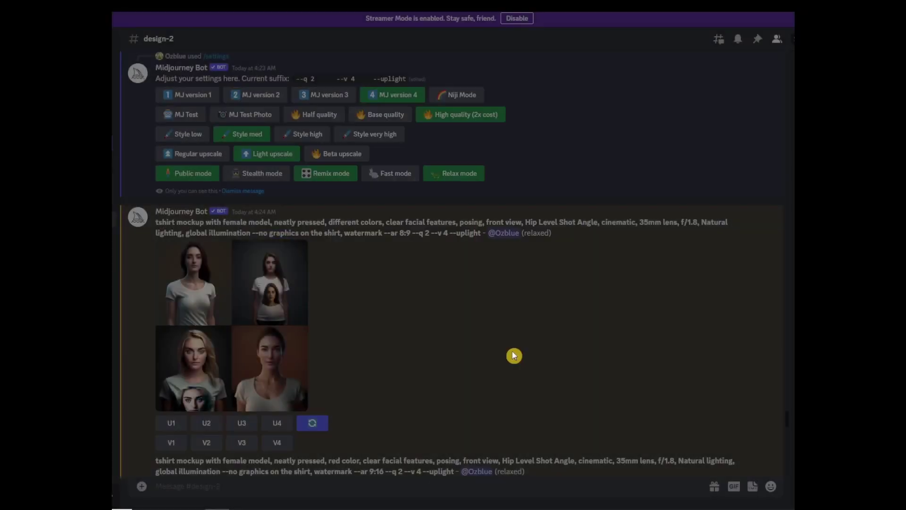
Step: Compare the prompts, highlighting 'different colors' in the first and 'red' in the second
scroll(515, 356, down, 2)
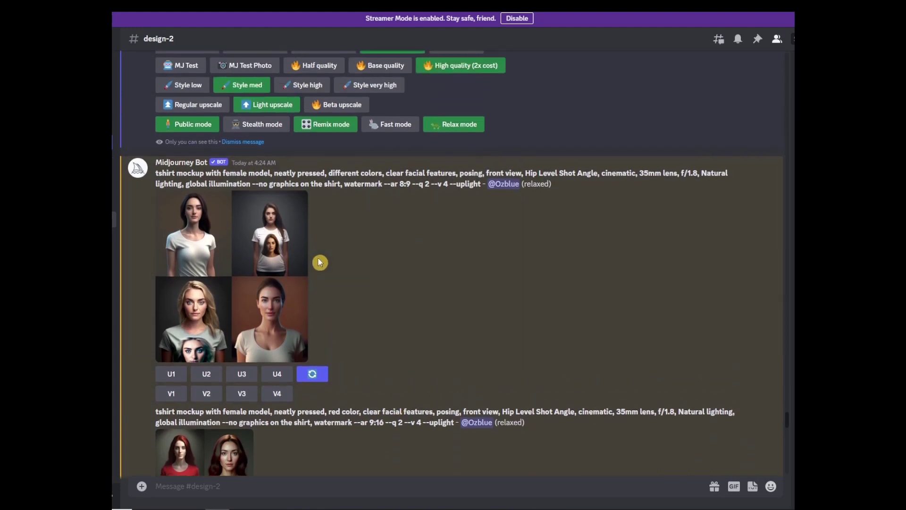
scroll(338, 283, down, 2)
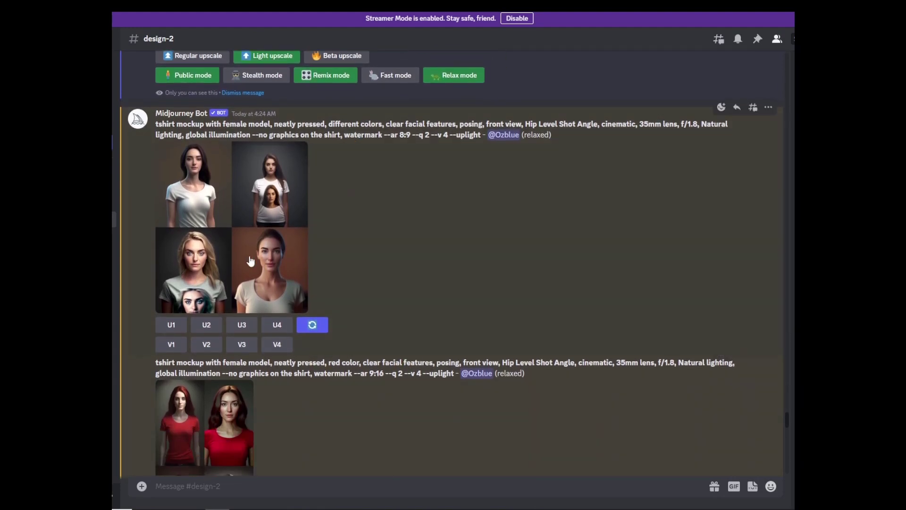
scroll(324, 354, down, 2)
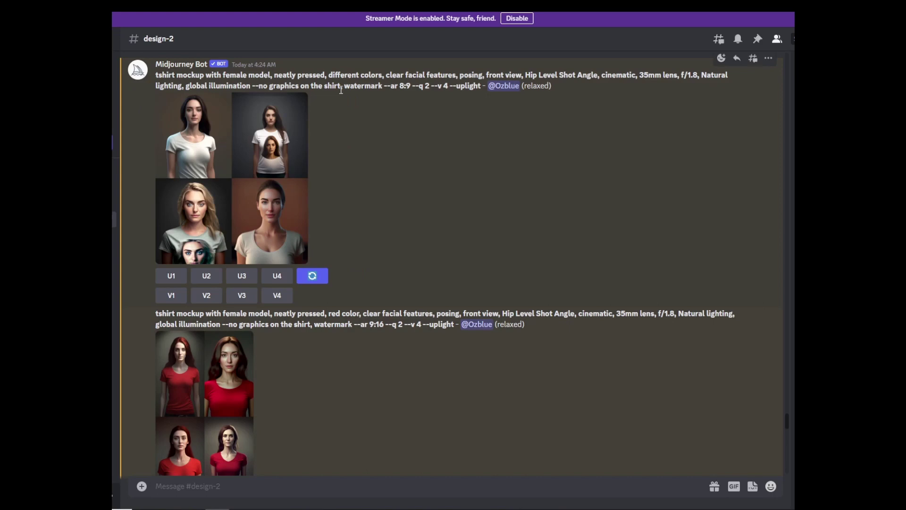
drag(329, 70, 379, 70)
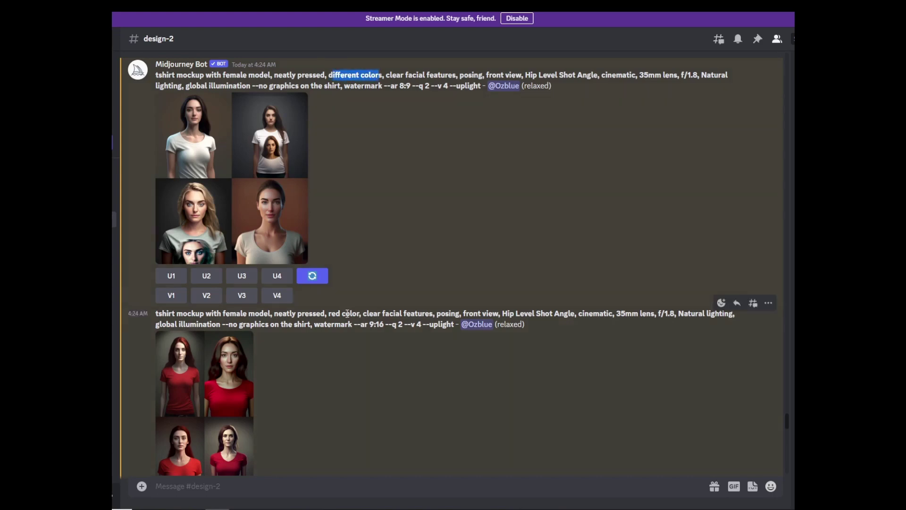
mouse_move(333, 312)
mouse_down()
mouse_move(361, 310)
mouse_move(330, 311)
mouse_move(351, 310)
mouse_up()
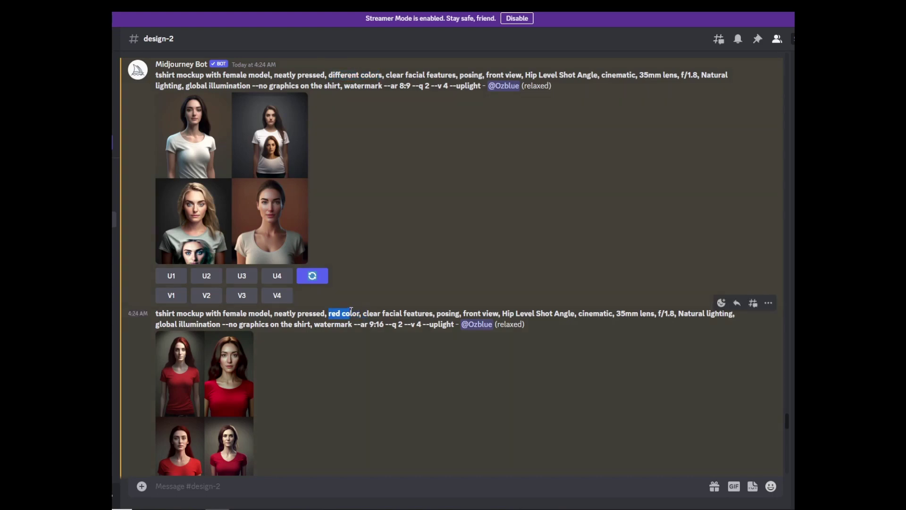
Step: Preview the red-shirt female grid and upscale its second image with U2
click(206, 406)
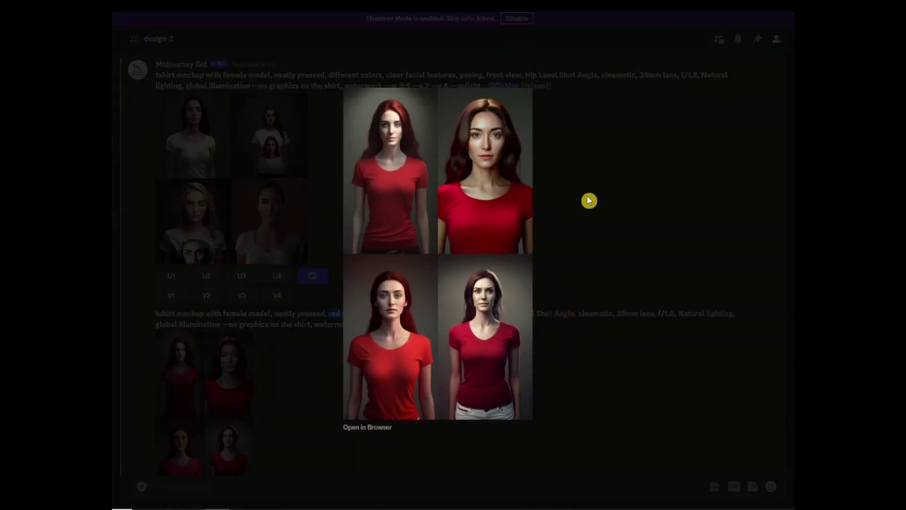
click(610, 187)
scroll(272, 348, down, 3)
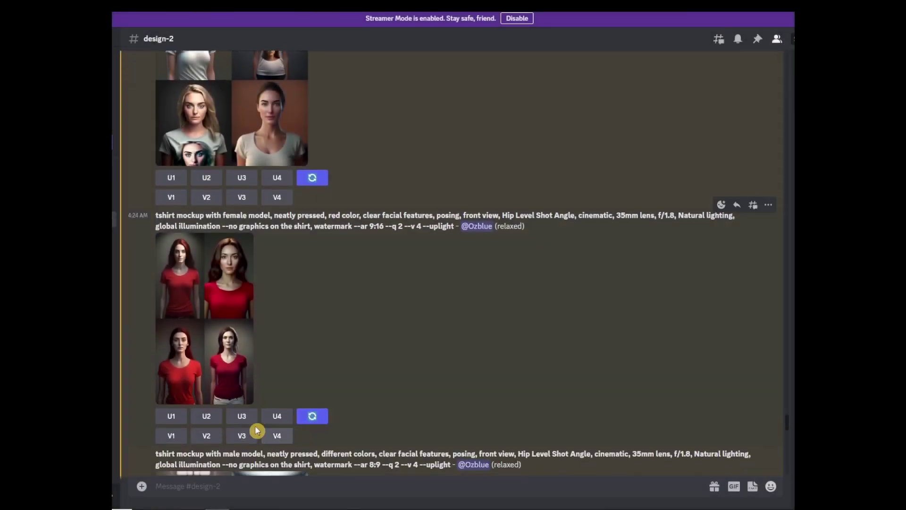
click(206, 420)
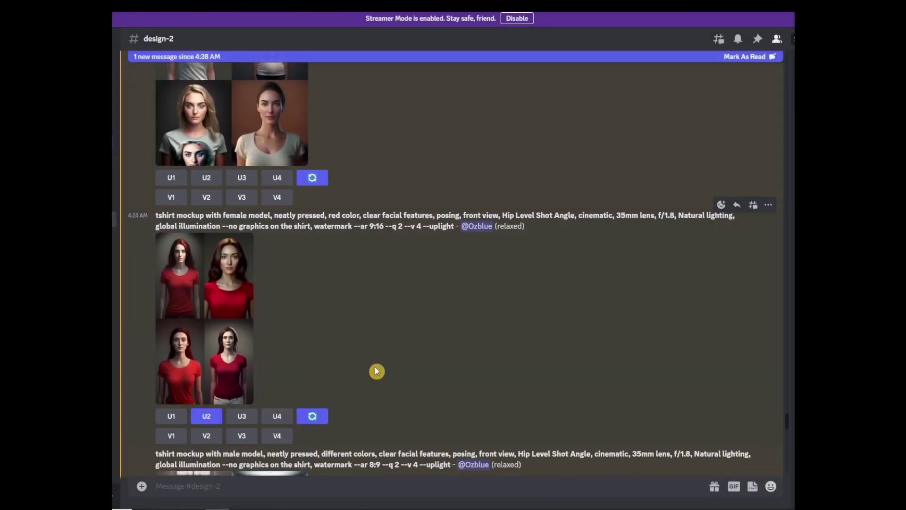
scroll(376, 371, up, 3)
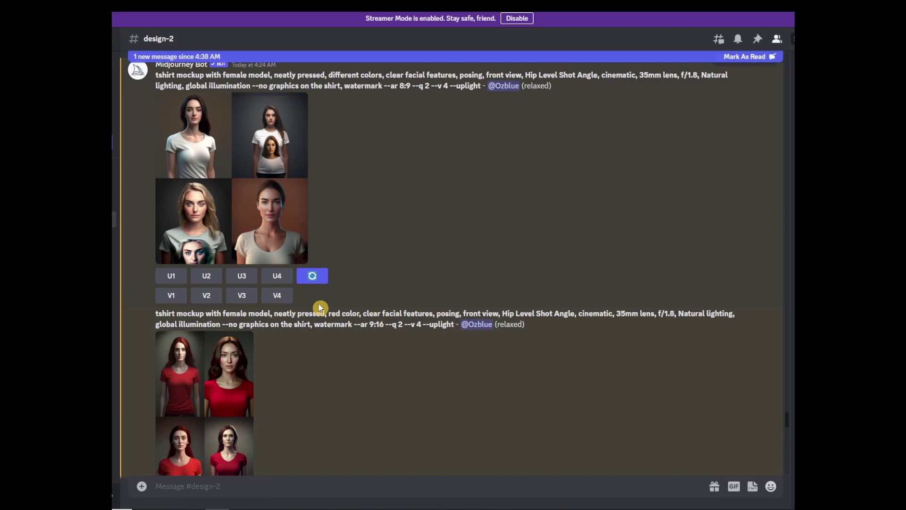
Step: Preview the male-model tshirt grid at full size several times
scroll(320, 307, down, 9)
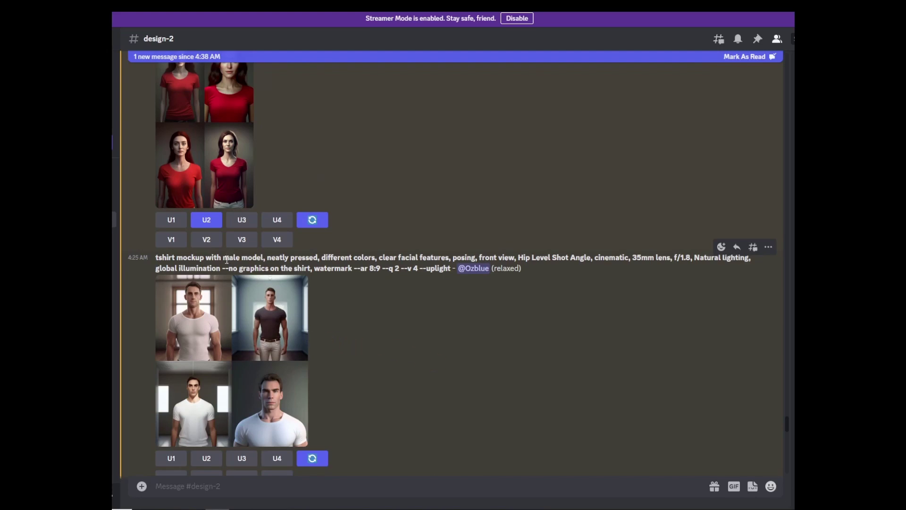
click(222, 366)
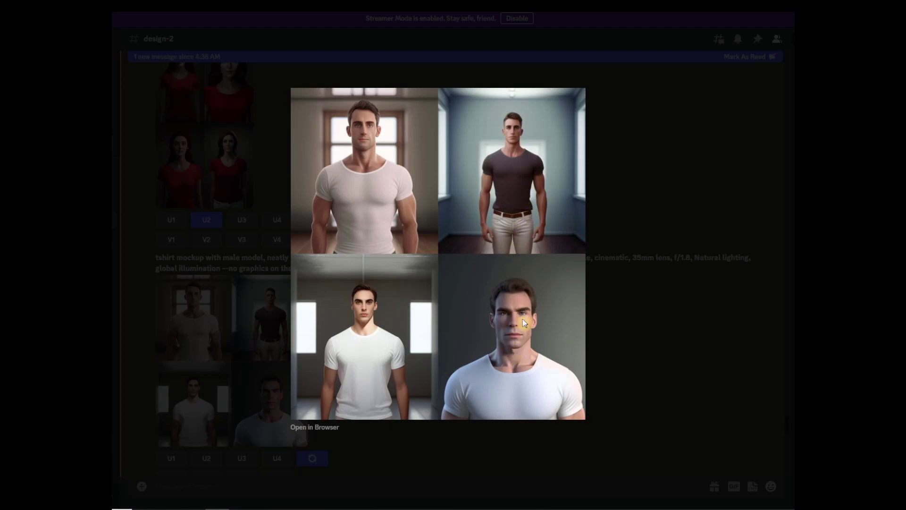
click(688, 368)
scroll(416, 272, up, 3)
scroll(417, 273, down, 3)
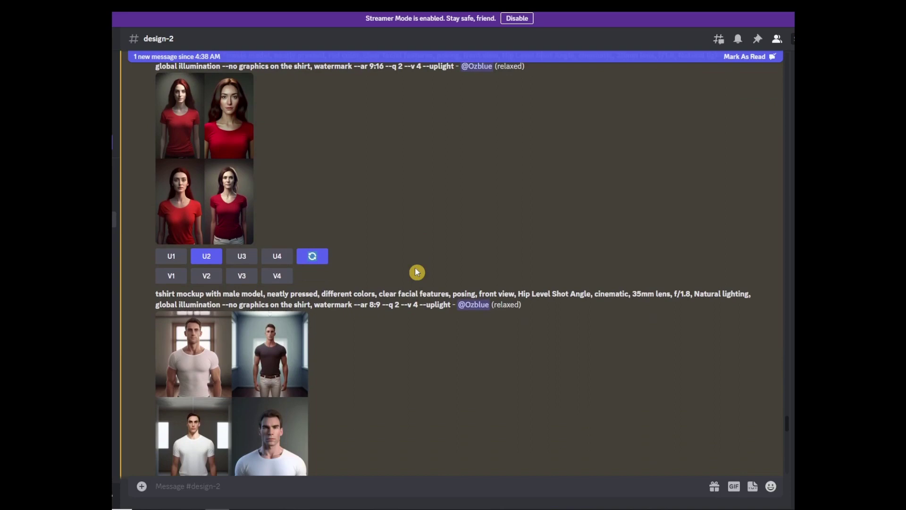
click(255, 374)
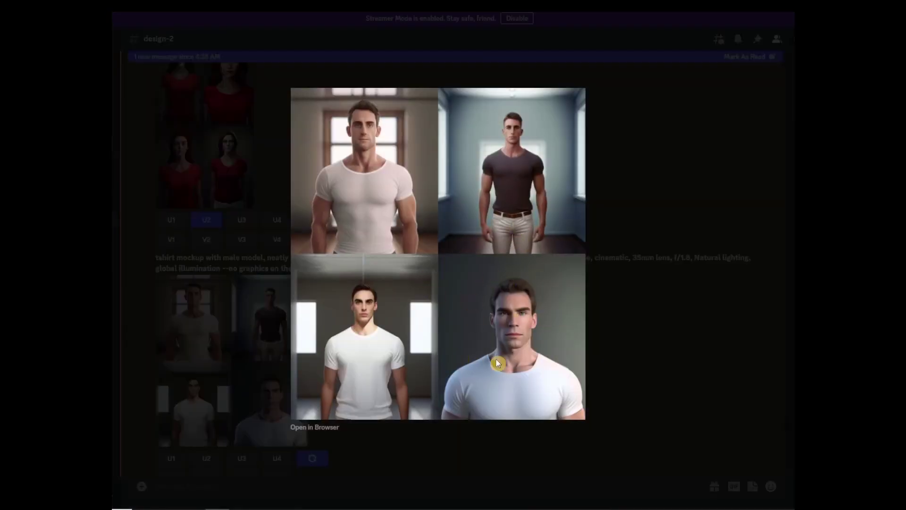
click(675, 331)
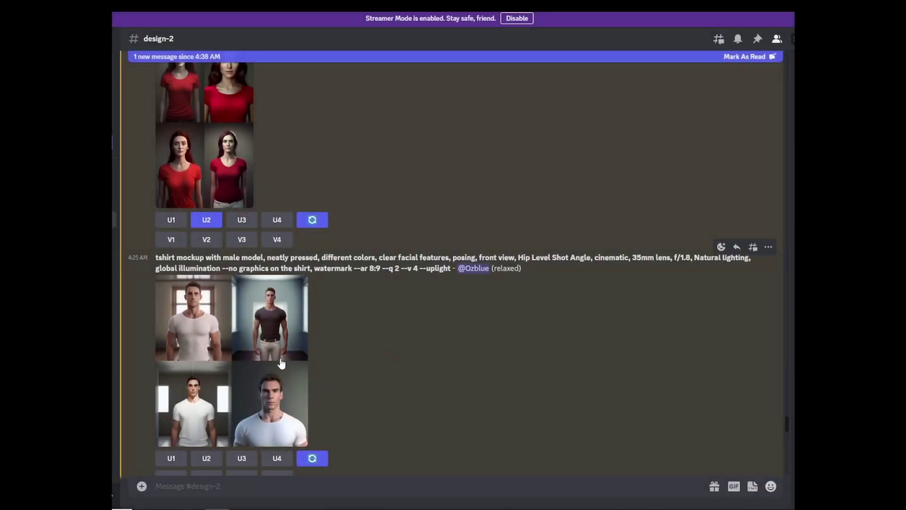
click(255, 374)
click(659, 380)
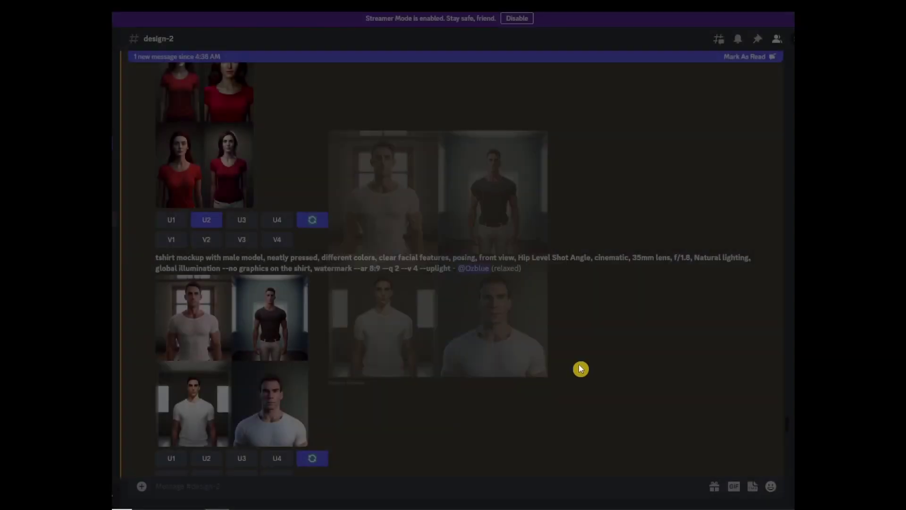
Step: Upscale the fourth white-shirt male image with U4 and preview the red-shirt male grid
scroll(346, 394, down, 2)
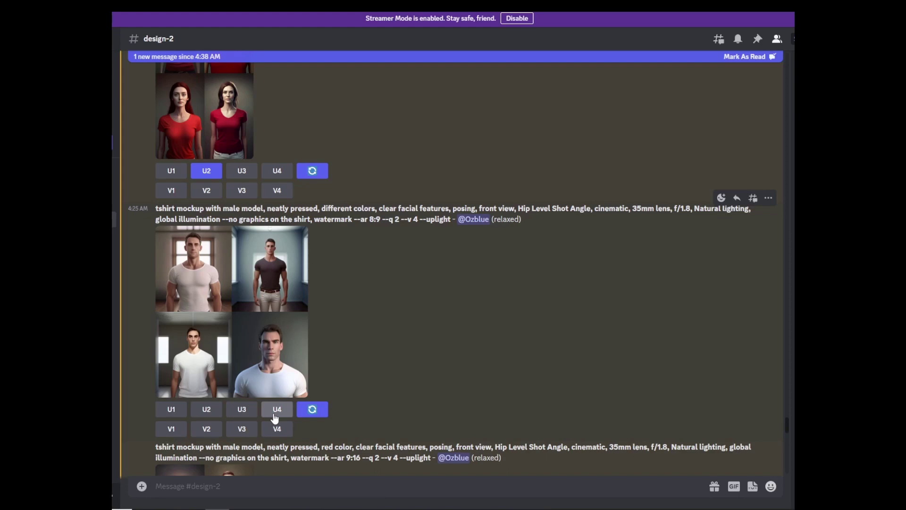
click(276, 412)
scroll(396, 342, down, 2)
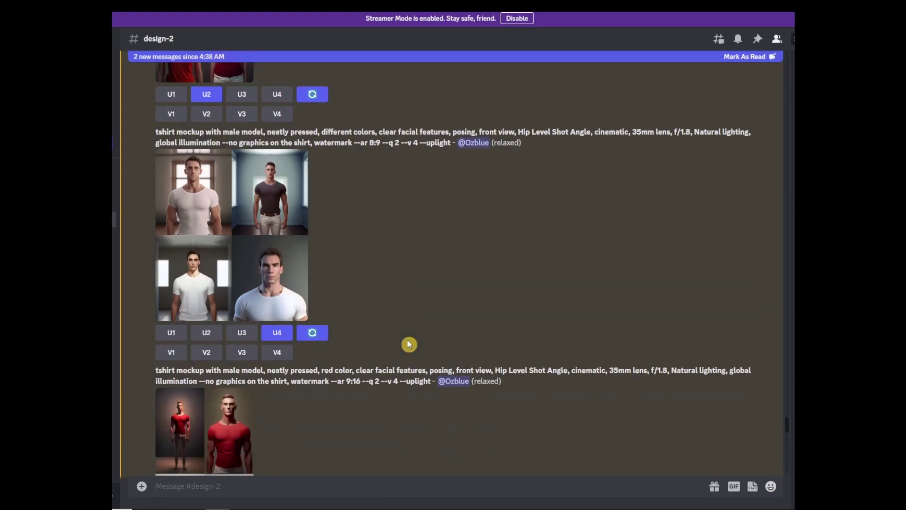
click(248, 338)
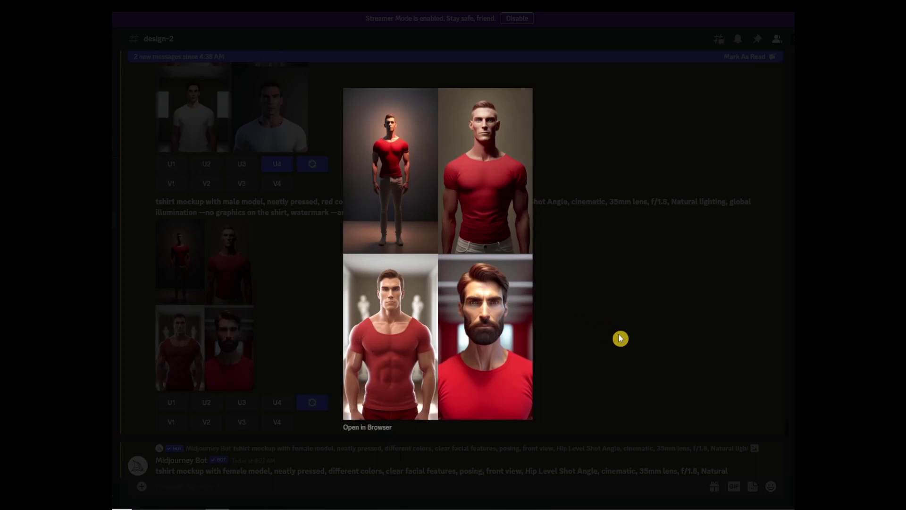
click(614, 353)
scroll(315, 353, up, 3)
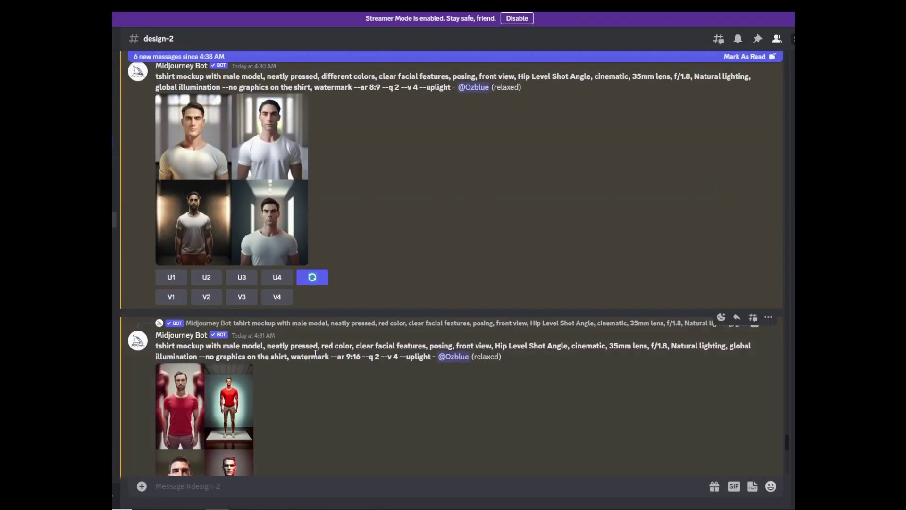
scroll(315, 353, down, 1)
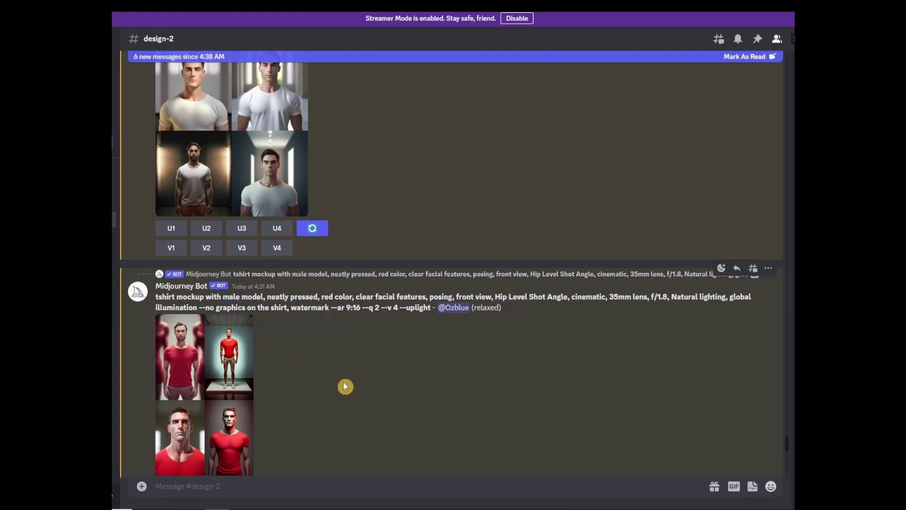
scroll(345, 386, up, 3)
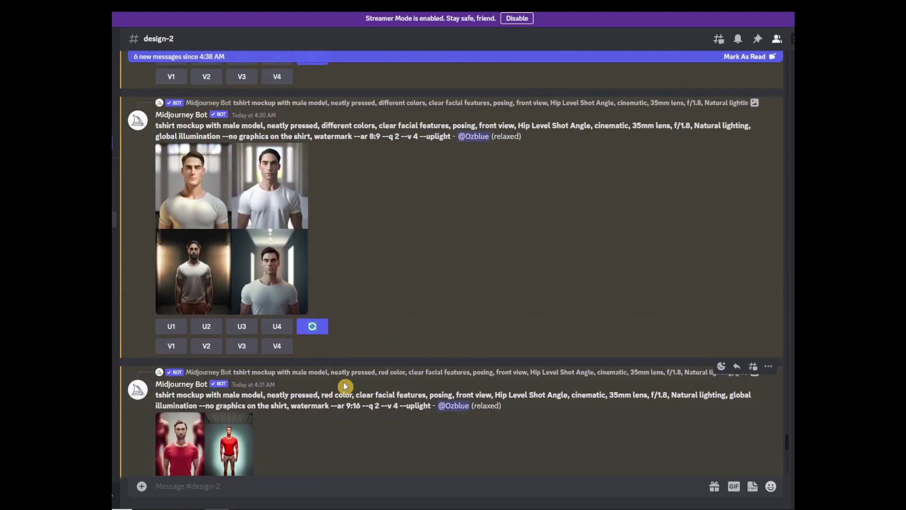
scroll(309, 346, down, 1)
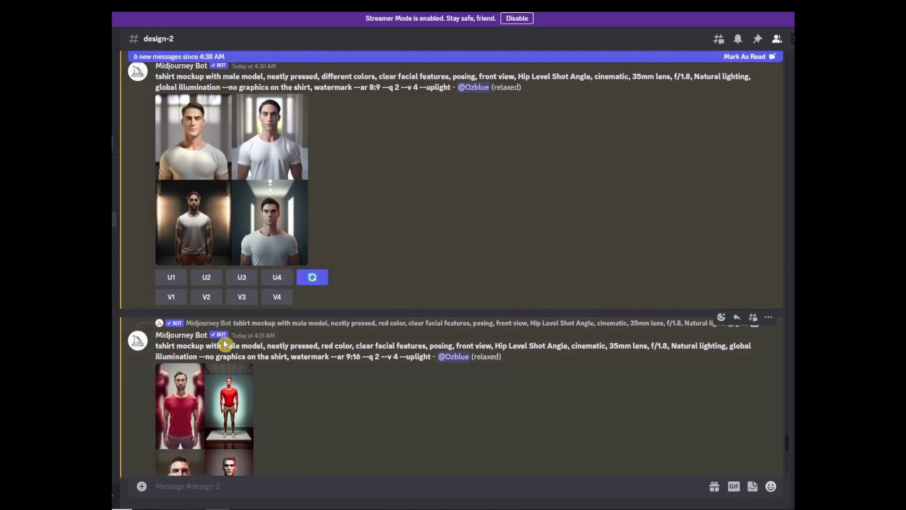
scroll(272, 342, down, 2)
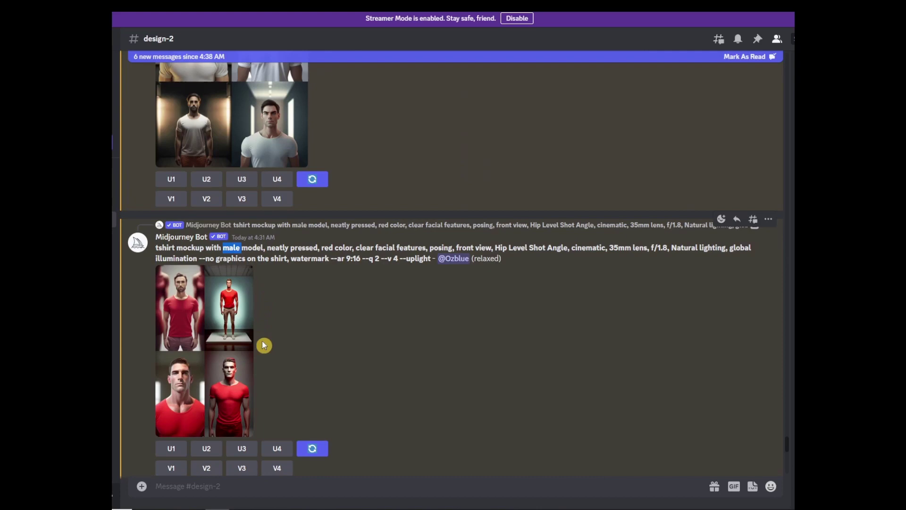
scroll(263, 344, down, 4)
scroll(271, 373, down, 6)
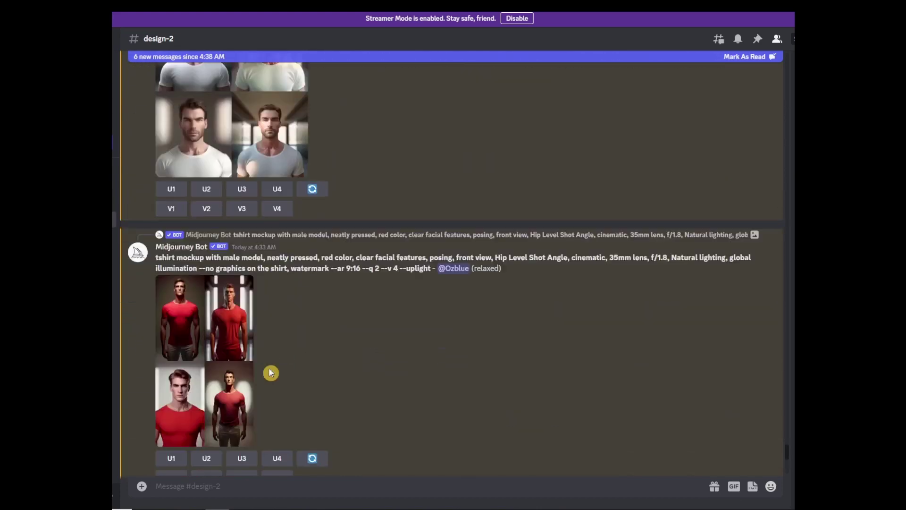
scroll(271, 372, up, 4)
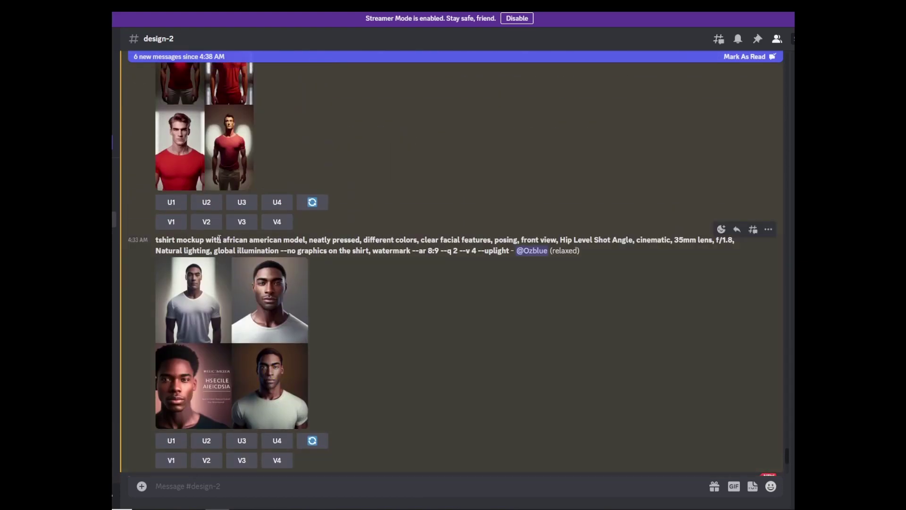
scroll(242, 242, up, 2)
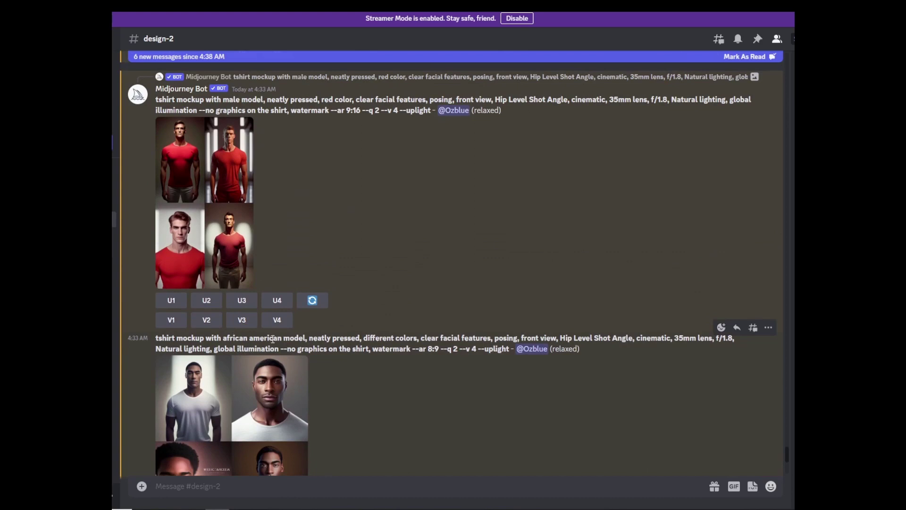
Step: Highlight the words 'african american' in the model prompt
drag(223, 337, 283, 339)
click(263, 339)
drag(225, 337, 283, 339)
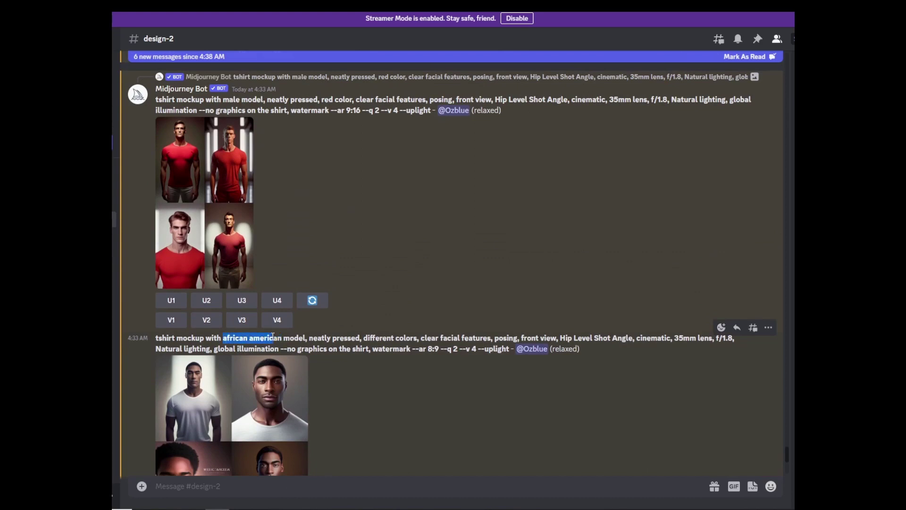
click(348, 405)
Step: Highlight the opening part and the 'clear facial features' part of the African-American prompt
scroll(337, 396, down, 2)
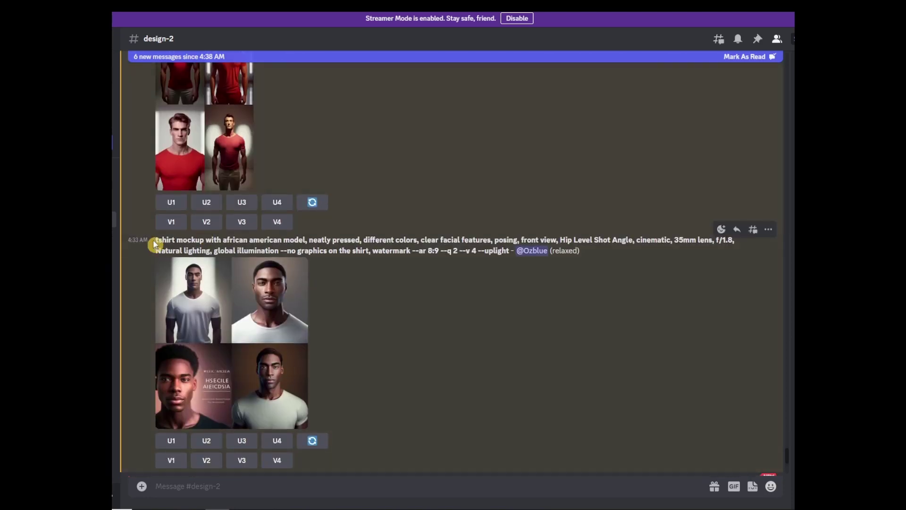
drag(156, 240, 419, 240)
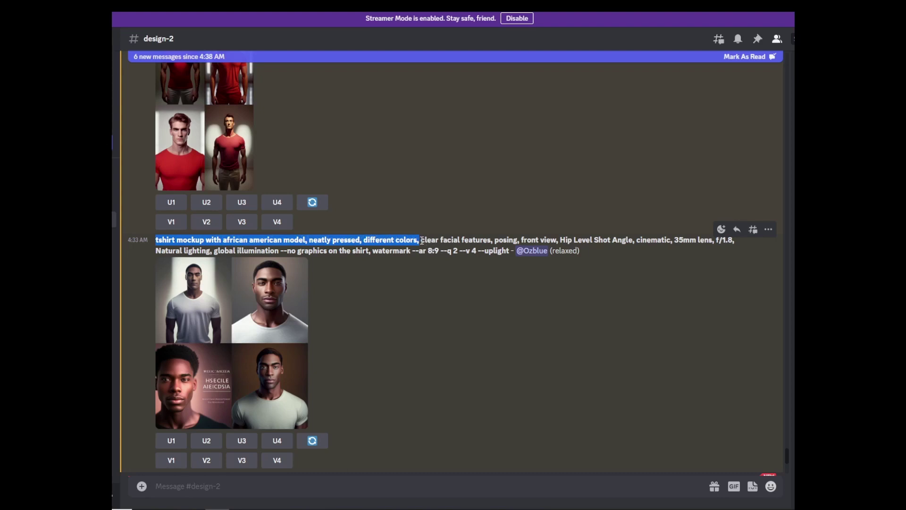
drag(422, 241, 159, 236)
click(418, 243)
drag(421, 240, 150, 244)
click(423, 240)
click(263, 241)
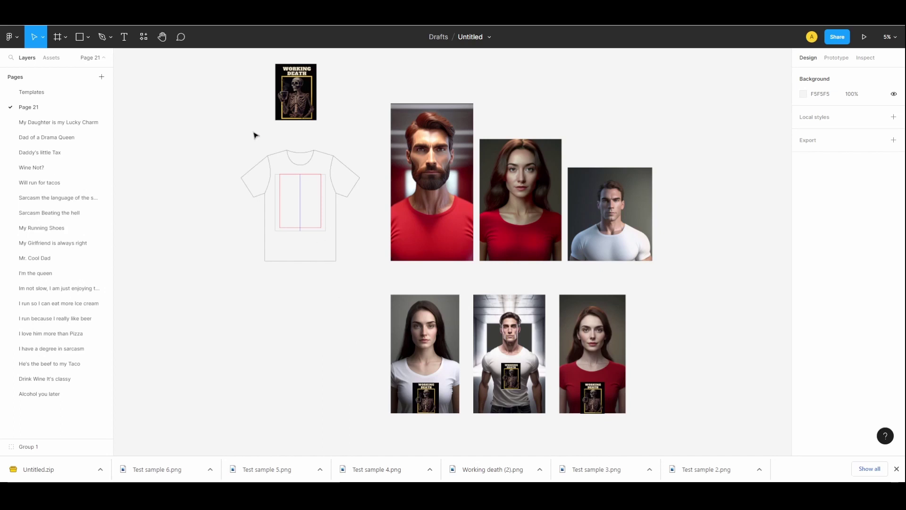
Step: On Page 21, shift the Working Death poster up and right, then zoom to about 4%
scroll(303, 222, up, 3)
scroll(350, 299, up, 5)
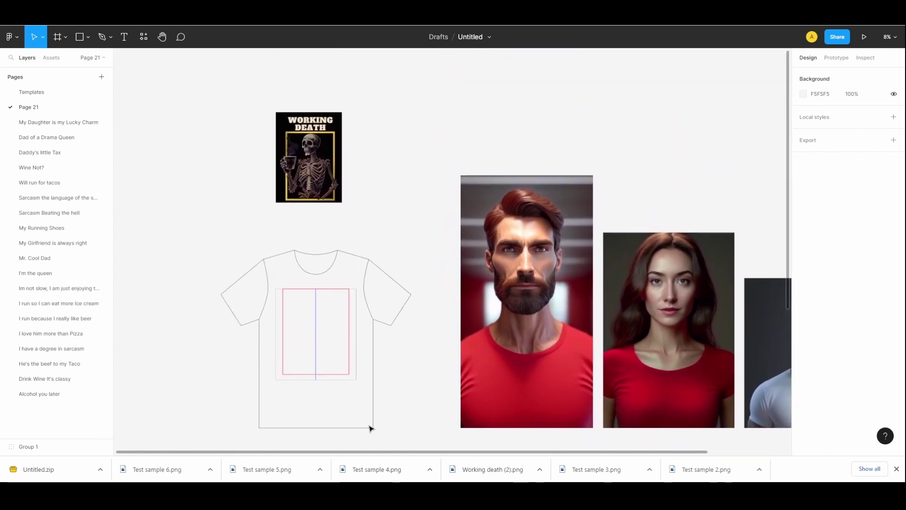
drag(321, 187, 362, 175)
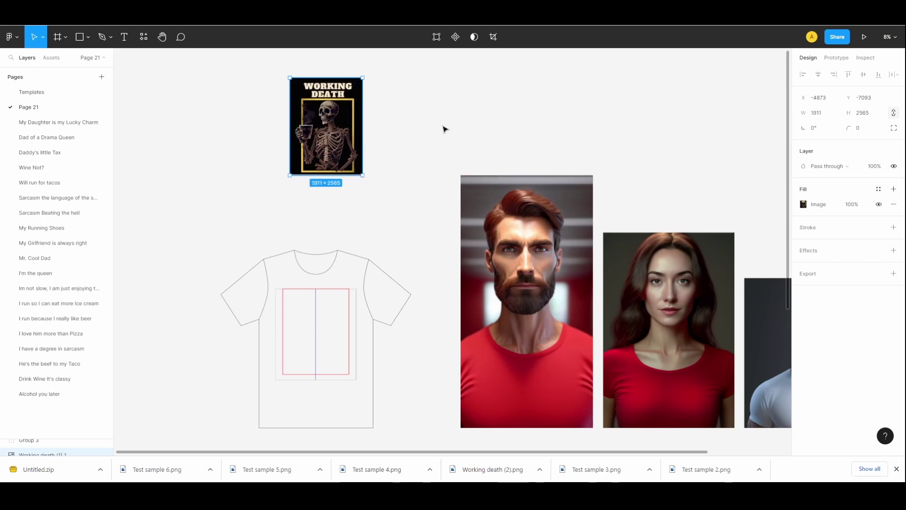
click(435, 167)
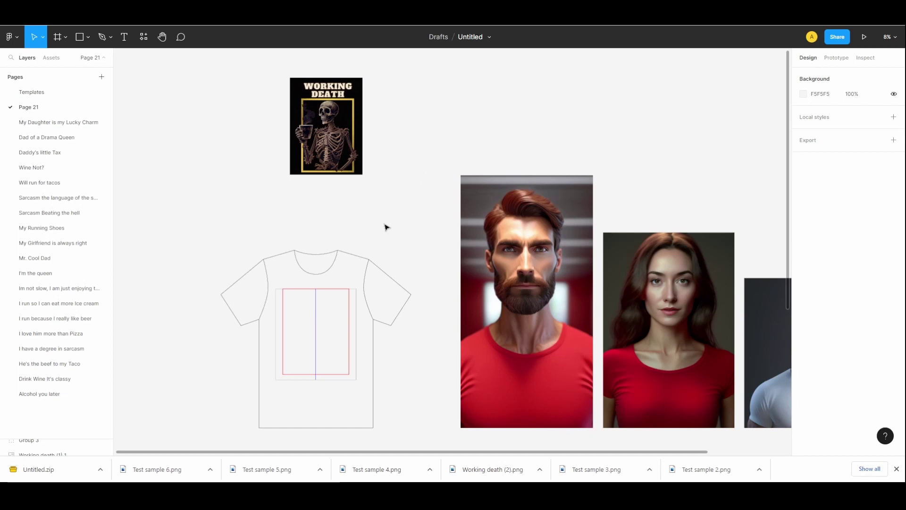
scroll(386, 228, down, 1)
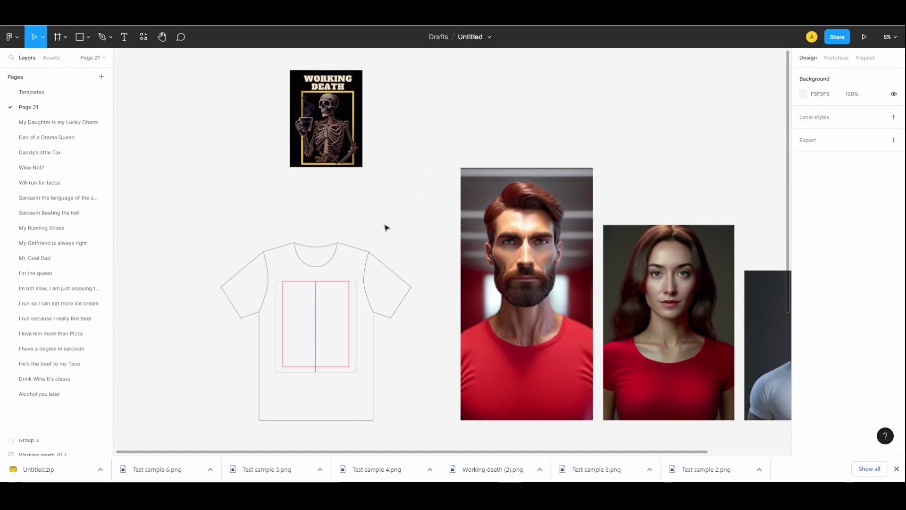
scroll(386, 228, down, 3)
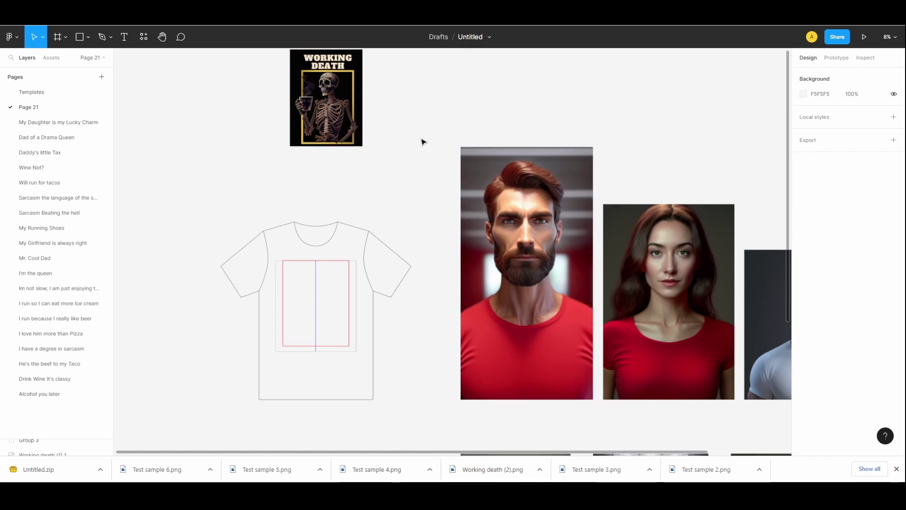
ctrl+scroll(395, 200, down, 5)
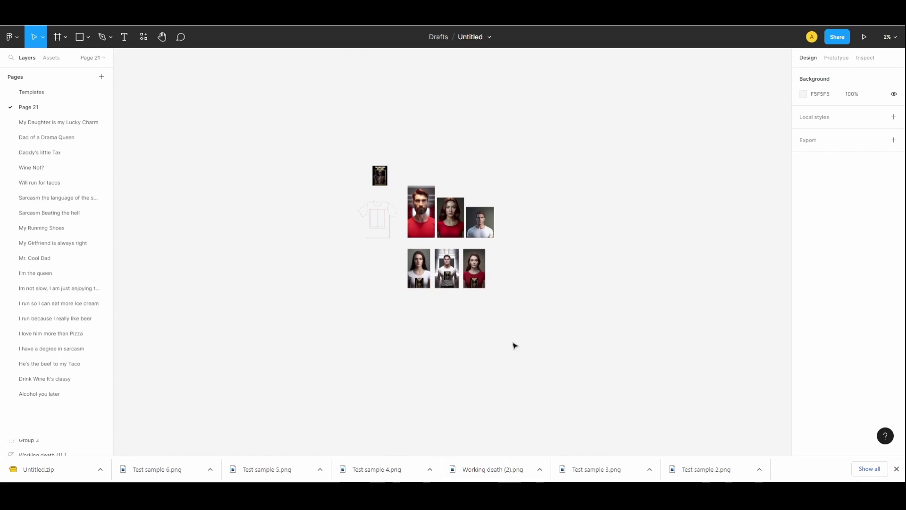
ctrl+scroll(417, 349, up, 3)
scroll(417, 349, up, 2)
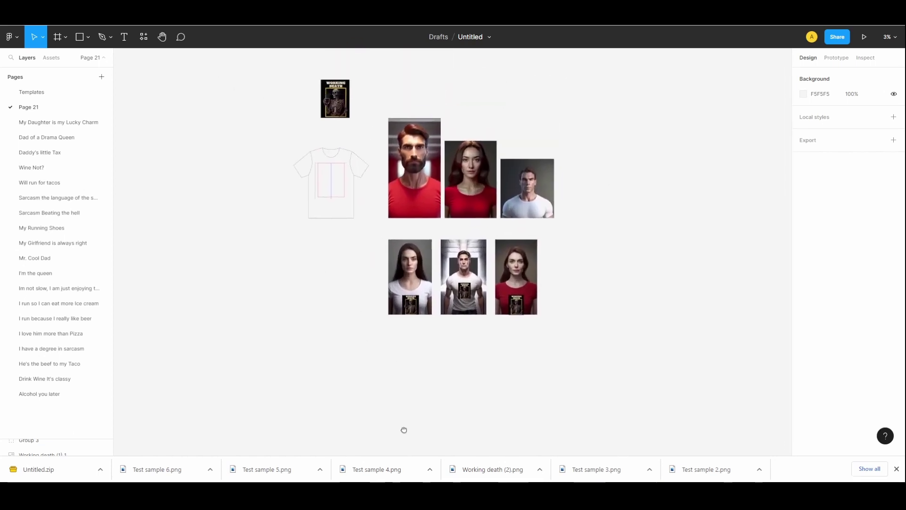
scroll(331, 330, up, 2)
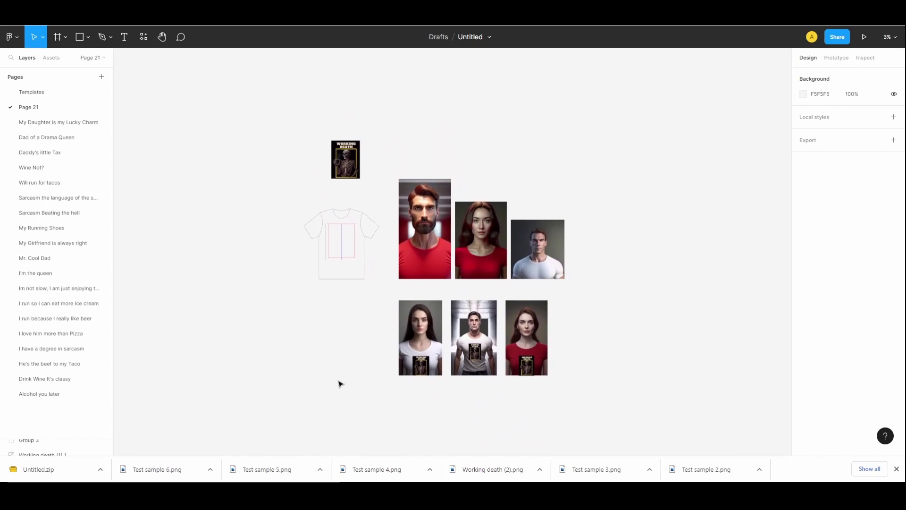
ctrl+scroll(344, 348, up, 2)
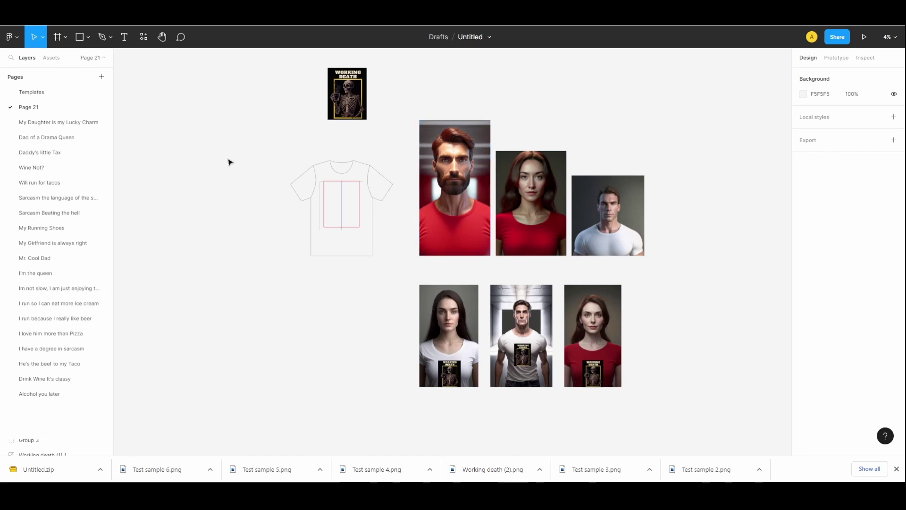
click(49, 93)
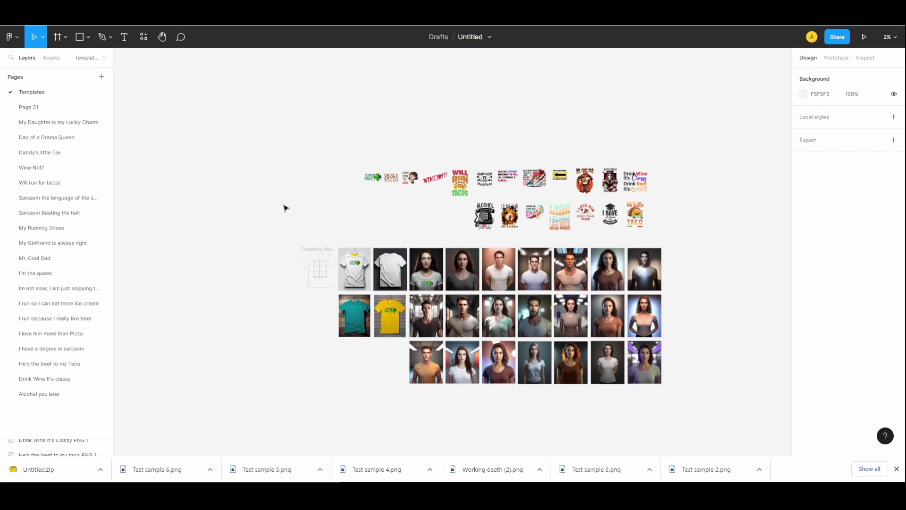
drag(288, 163, 684, 411)
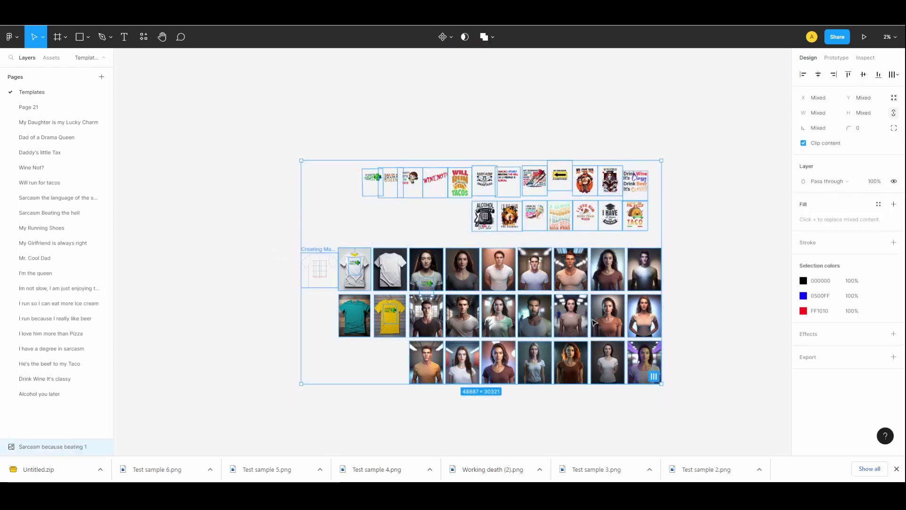
click(685, 319)
drag(687, 285, 447, 325)
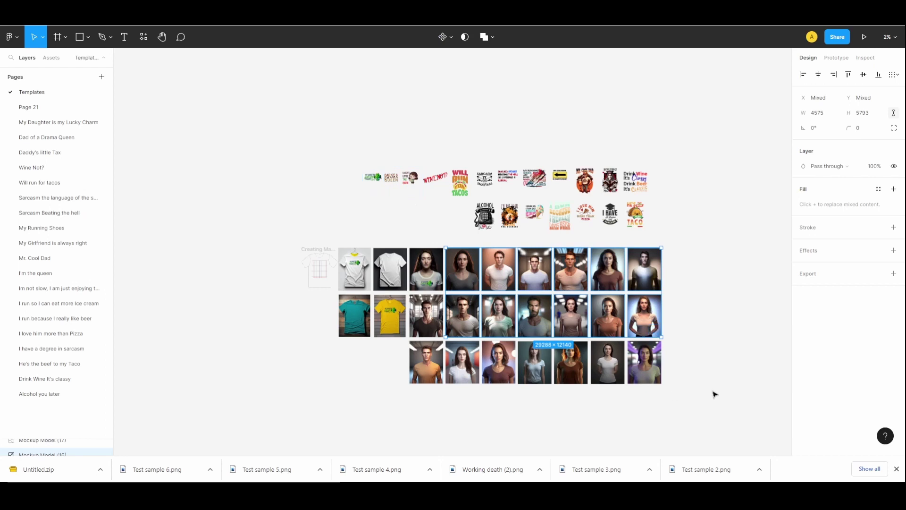
drag(716, 389, 426, 263)
drag(376, 370, 362, 267)
click(225, 215)
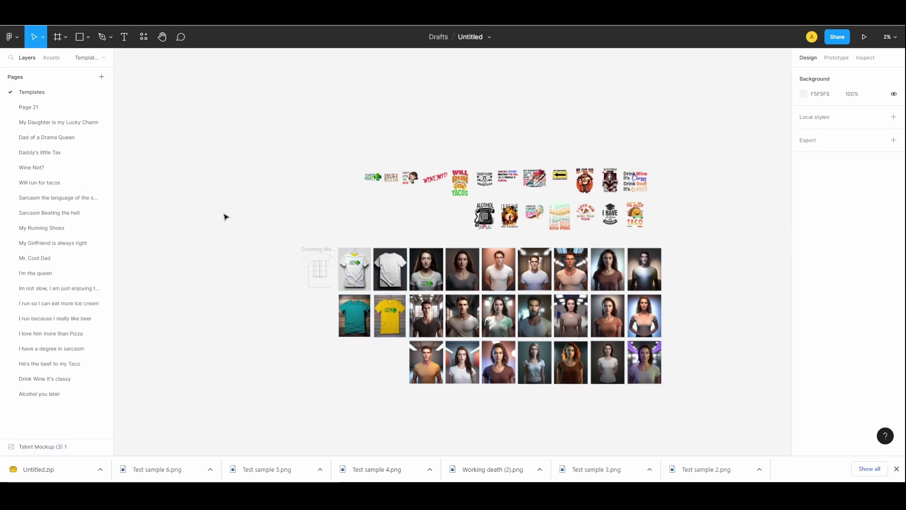
click(61, 112)
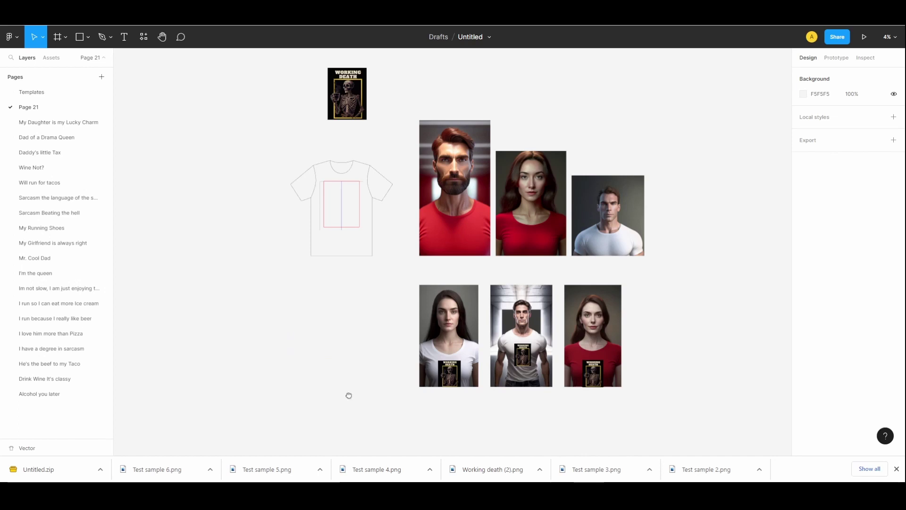
Step: Move the Working Death design to the lower left near the T-shirt outline and enlarge it
mouse_move(348, 395)
mouse_down()
mouse_move(404, 391)
mouse_move(388, 381)
mouse_move(339, 402)
mouse_up()
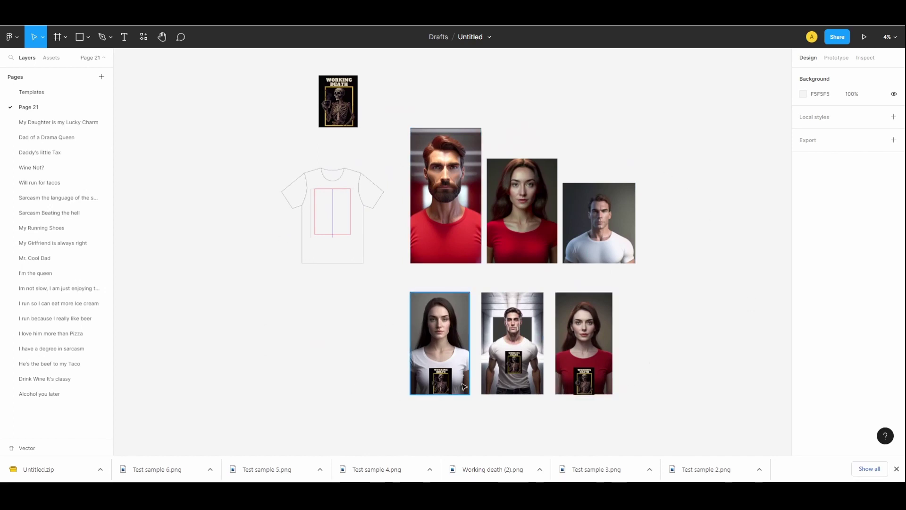
drag(347, 105, 287, 380)
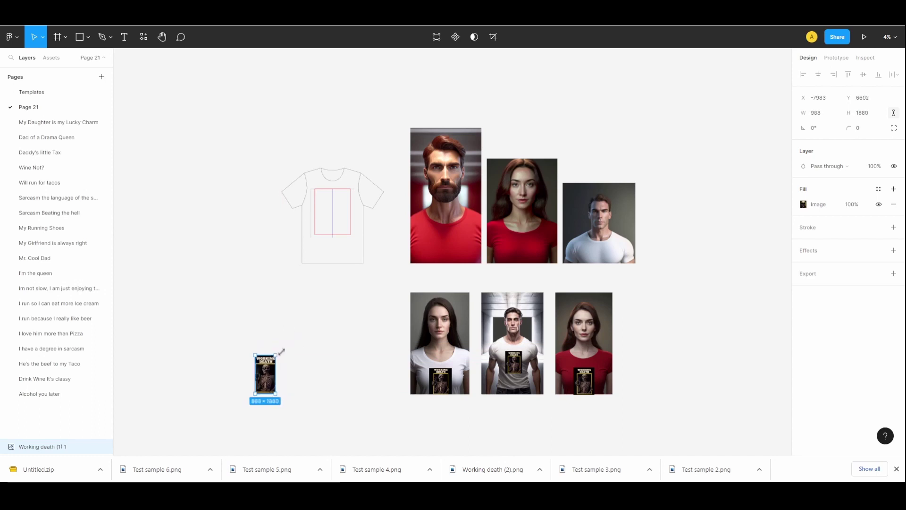
drag(294, 339, 312, 328)
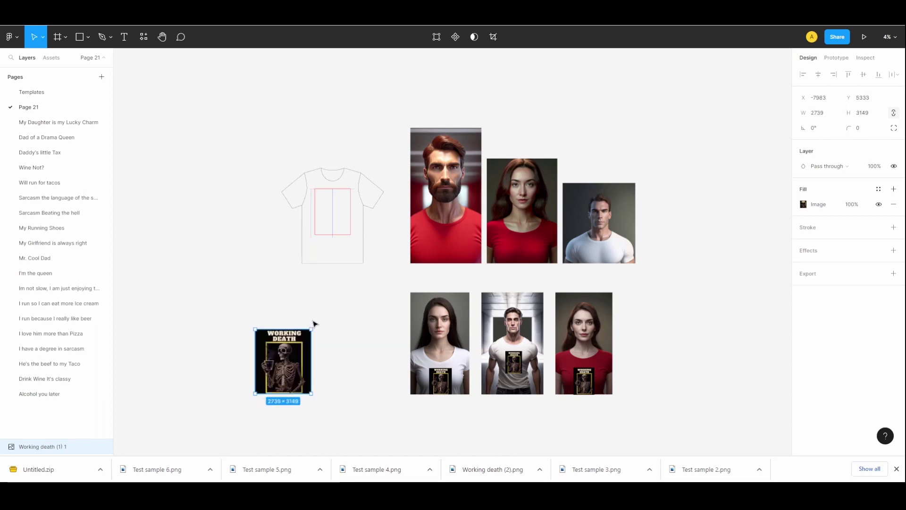
mouse_move(313, 328)
mouse_down()
mouse_move(289, 345)
mouse_move(315, 322)
mouse_up()
drag(293, 369, 292, 339)
Step: Shrink the Working Death design and place it in the T-shirt outline's print area
drag(273, 147, 388, 272)
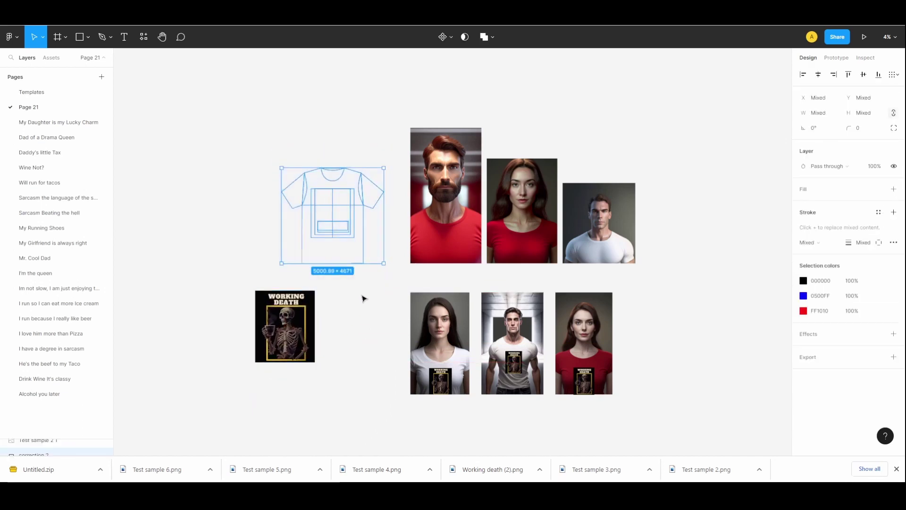
click(331, 279)
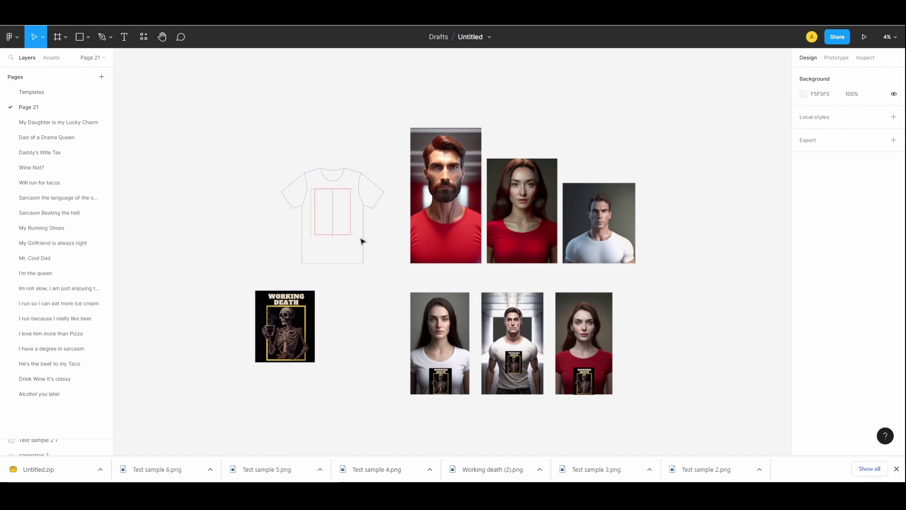
click(307, 309)
drag(314, 290, 290, 310)
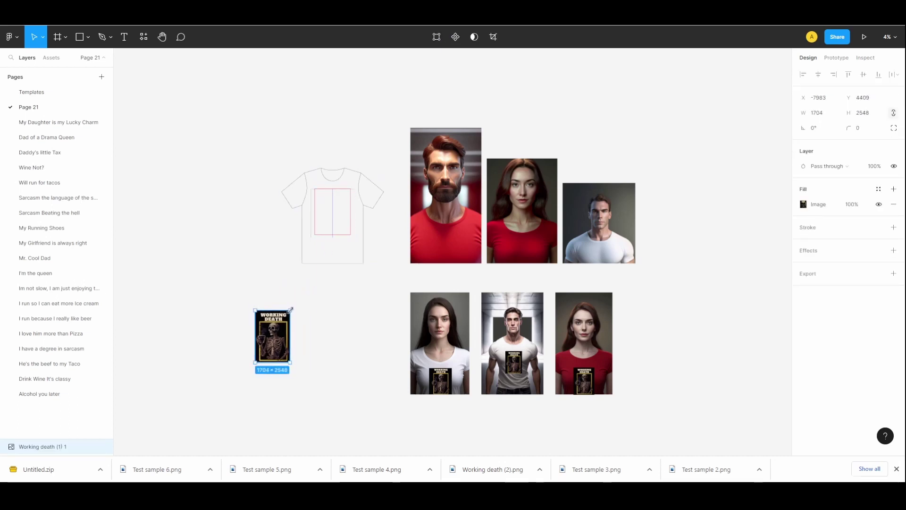
mouse_move(275, 343)
mouse_down()
mouse_move(335, 222)
mouse_move(349, 235)
mouse_move(299, 310)
mouse_move(290, 341)
mouse_up()
Step: Place the Working Death print on the bearded man's red shirt chest
click(353, 347)
click(454, 248)
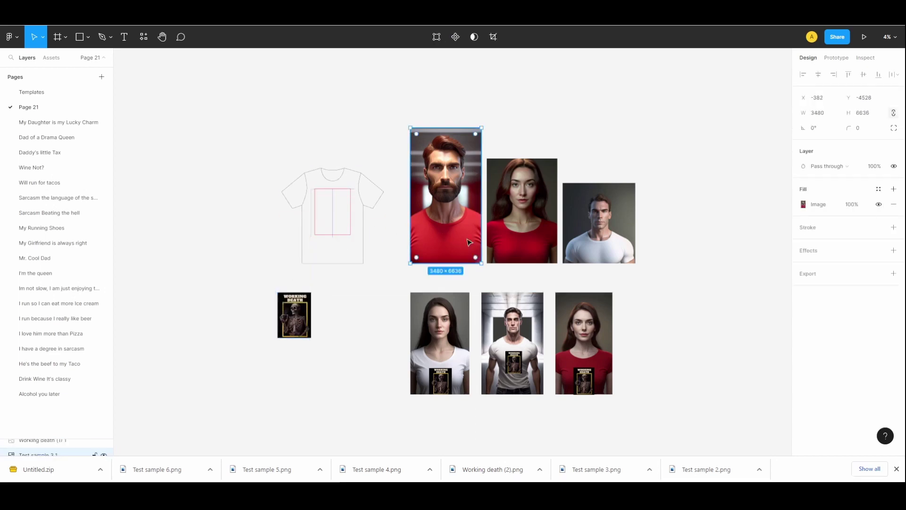
click(597, 234)
click(527, 244)
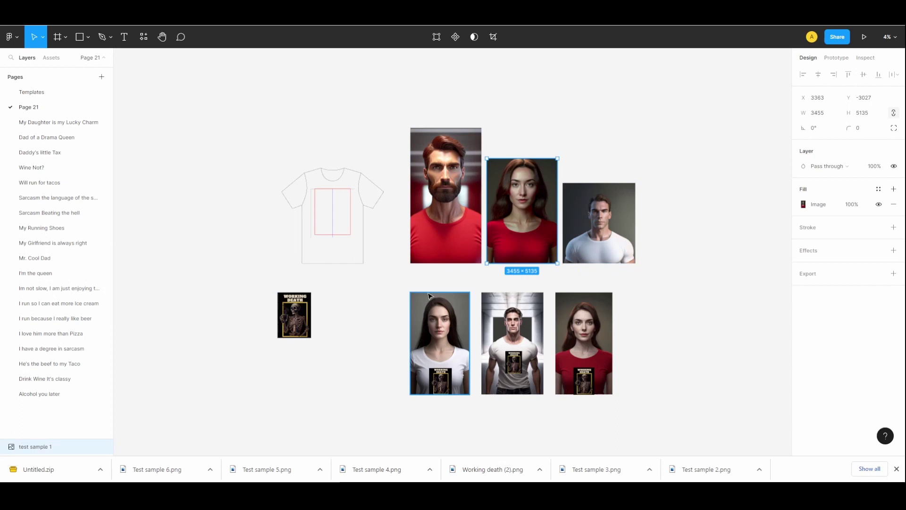
drag(300, 323, 448, 265)
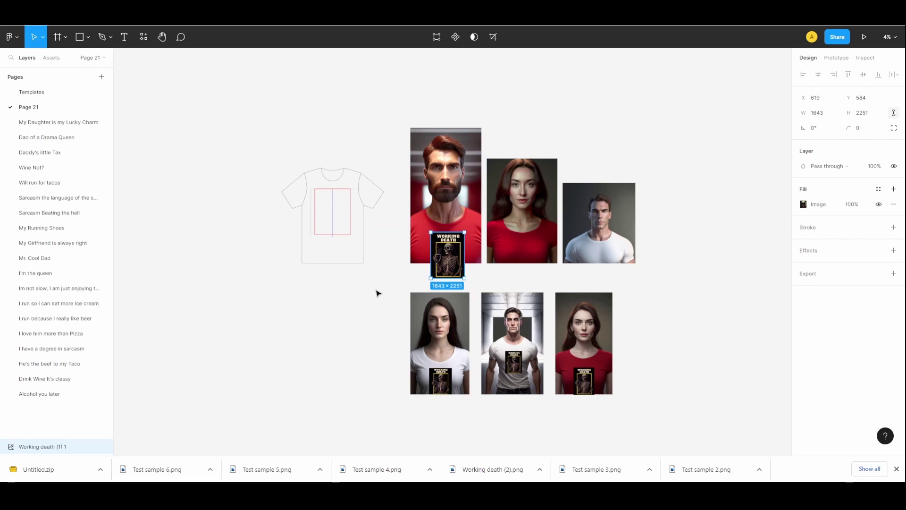
Step: Group the man's photo with the print as Group 4 and add a 1x PNG export setting
drag(375, 289, 336, 292)
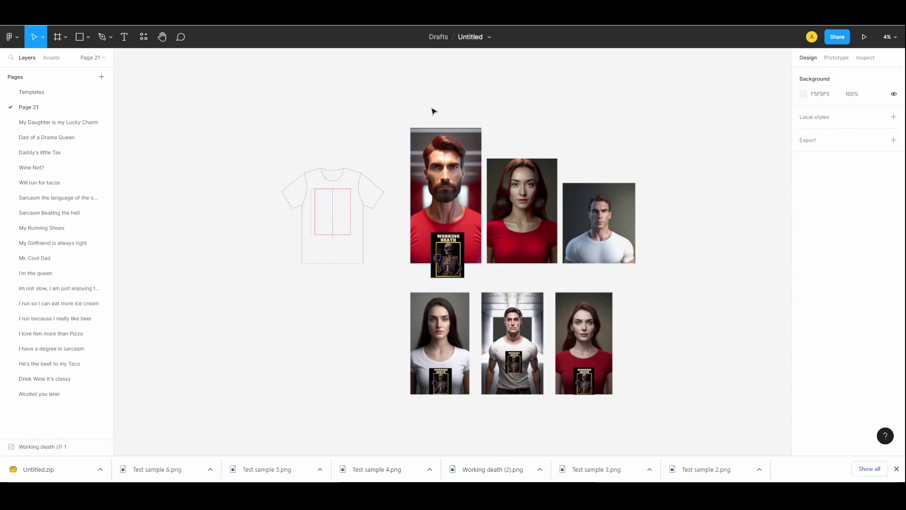
drag(434, 111, 450, 234)
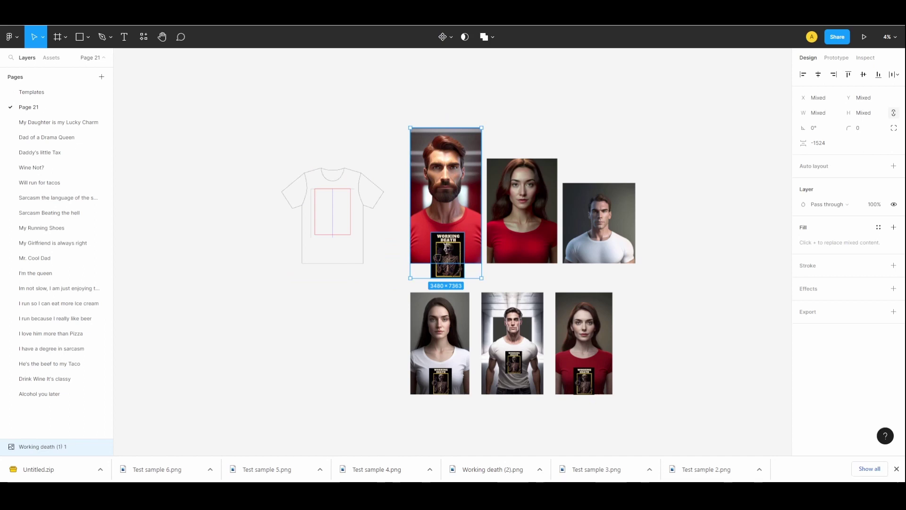
right_click(448, 233)
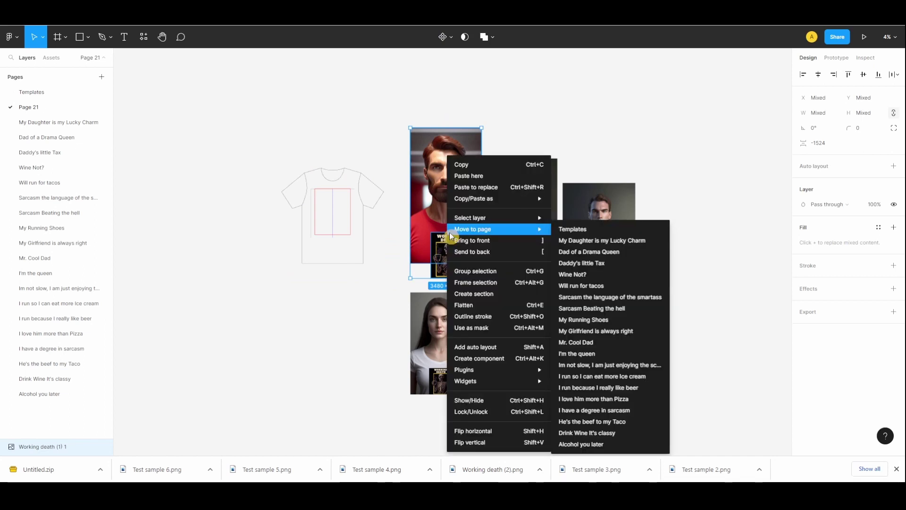
click(504, 273)
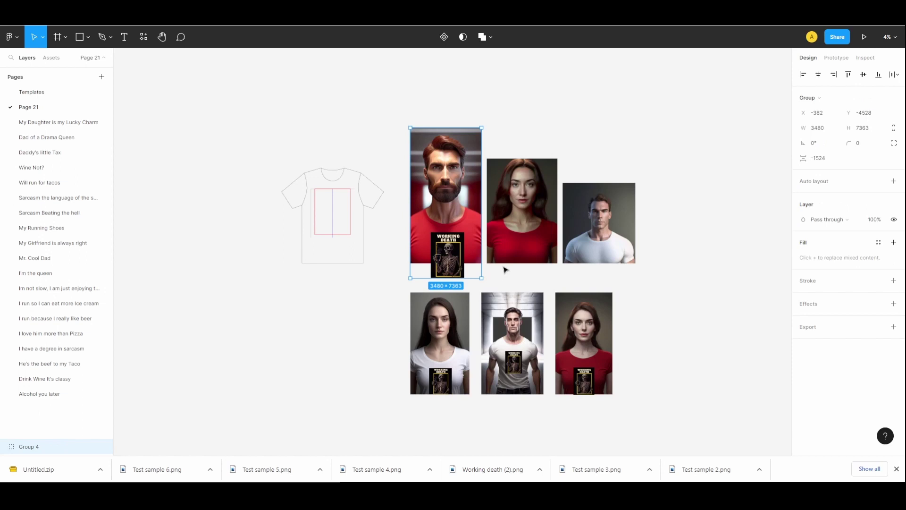
mouse_move(462, 196)
mouse_down()
mouse_move(435, 149)
mouse_move(456, 141)
mouse_move(470, 161)
mouse_move(453, 206)
mouse_move(460, 196)
mouse_up()
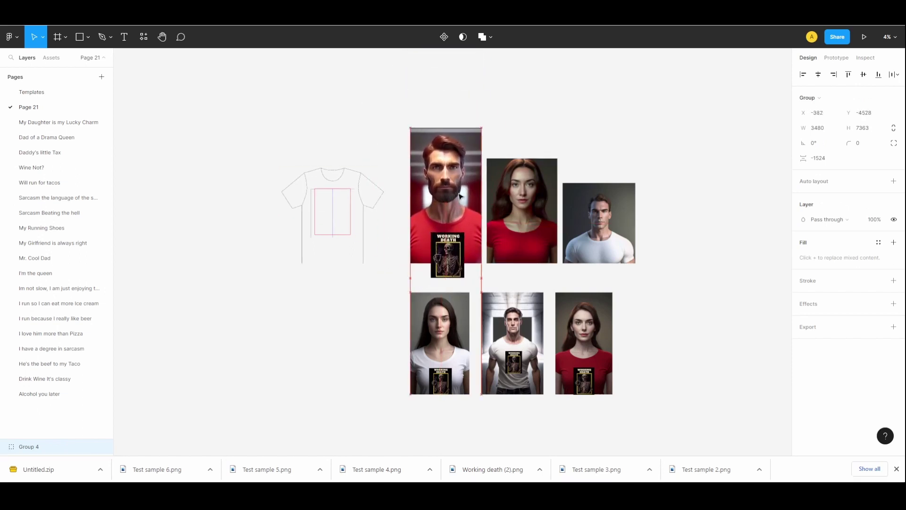
click(893, 326)
scroll(832, 371, down, 2)
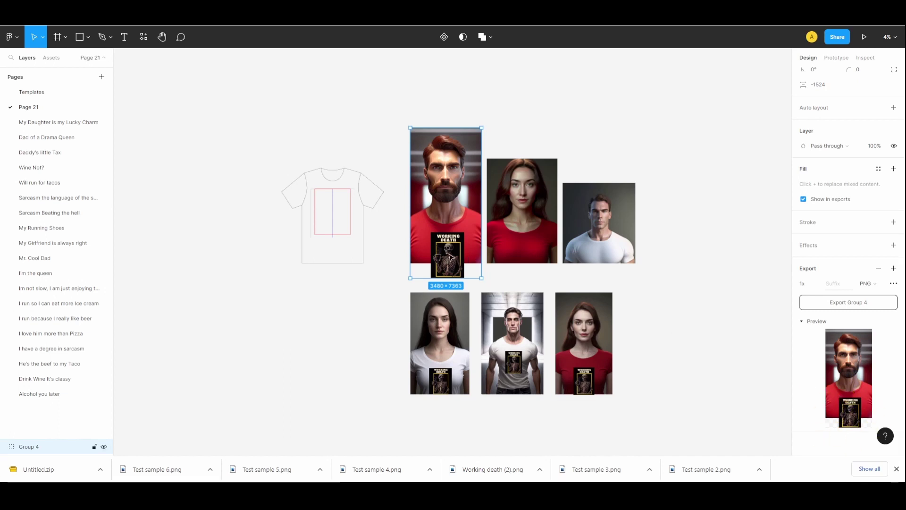
Step: Nudge the grouped bearded-man mockup and apply an action from its right-click menu
click(581, 111)
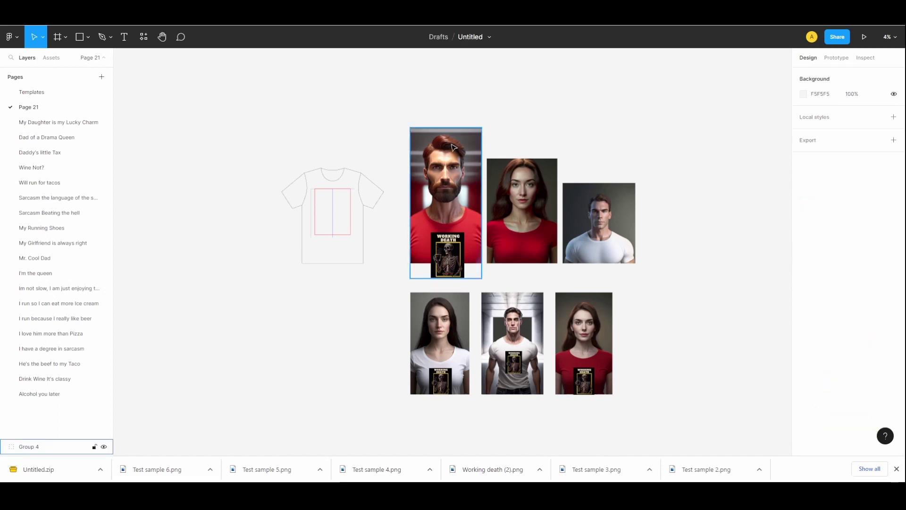
drag(452, 144, 447, 136)
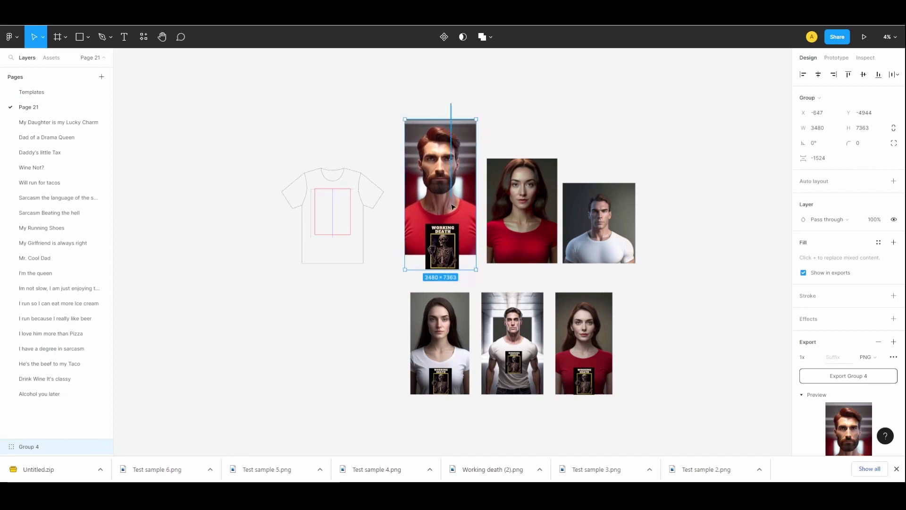
right_click(443, 242)
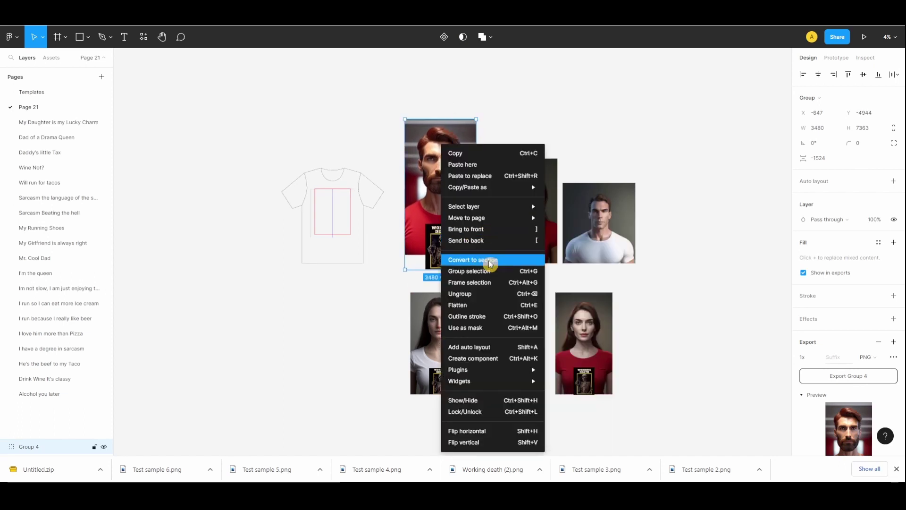
mouse_move(470, 222)
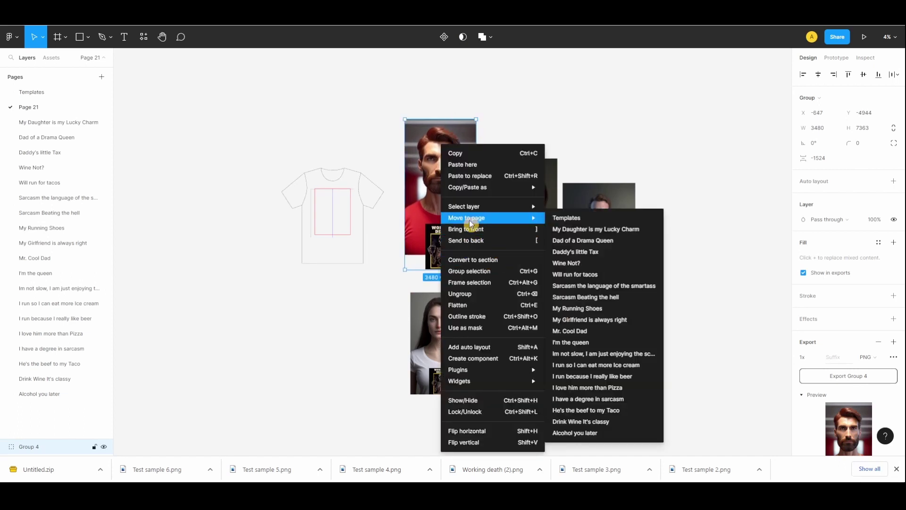
click(502, 287)
Step: Move the Working Death print beside the lower row and enlarge it to 1694 × 2935
drag(439, 243, 343, 116)
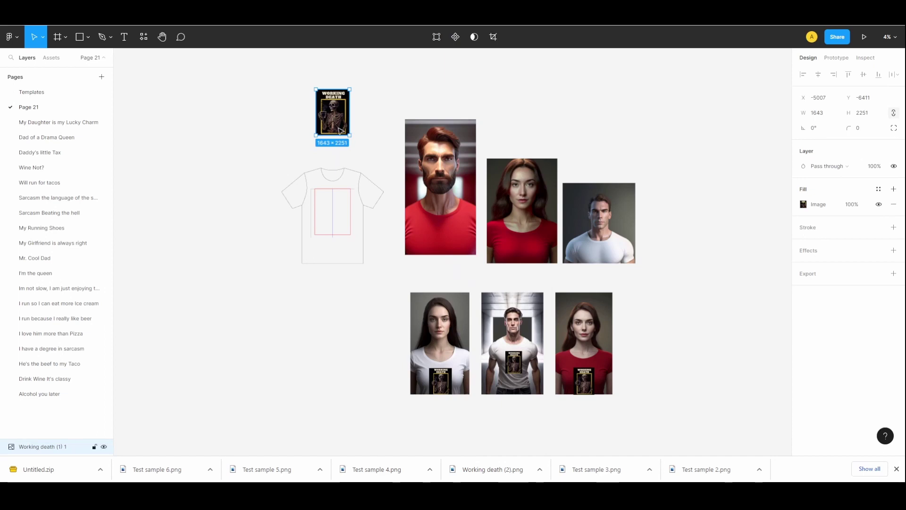
drag(340, 128, 342, 96)
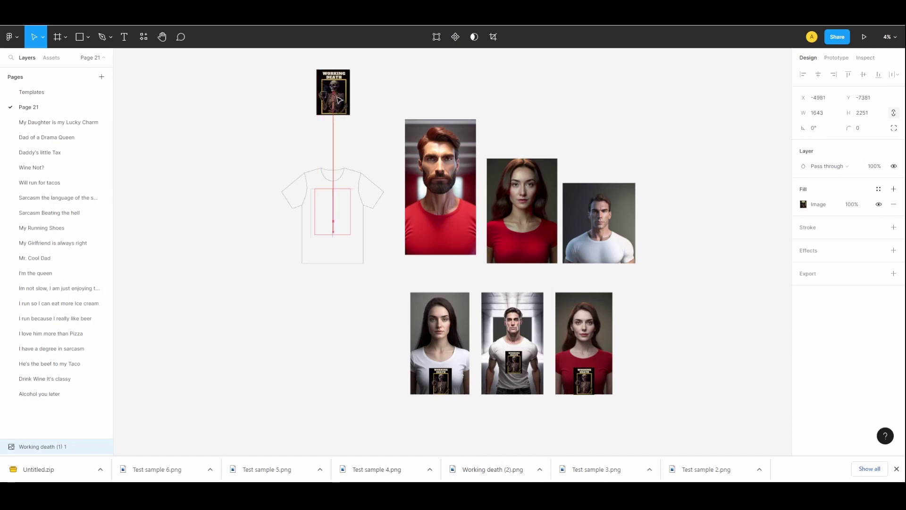
drag(339, 99, 334, 313)
click(369, 395)
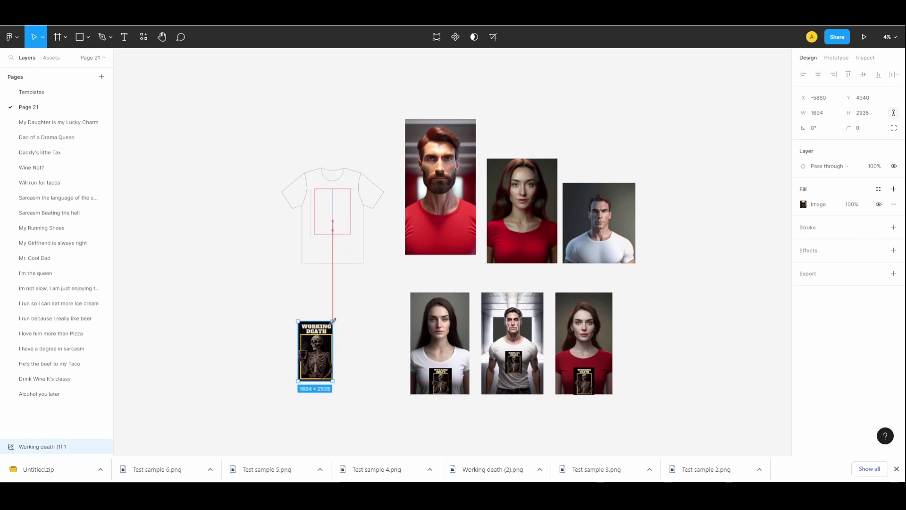
drag(317, 354, 320, 325)
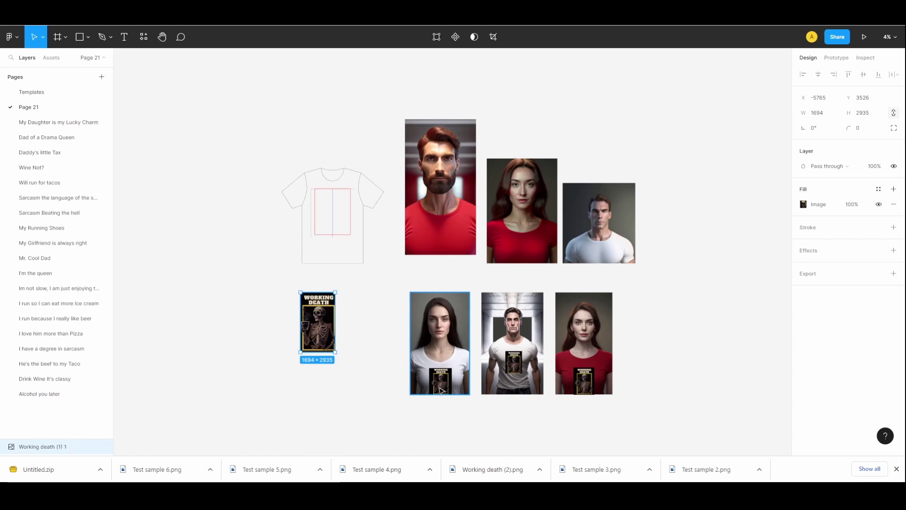
mouse_move(650, 365)
mouse_down()
mouse_move(406, 367)
mouse_move(654, 359)
mouse_up()
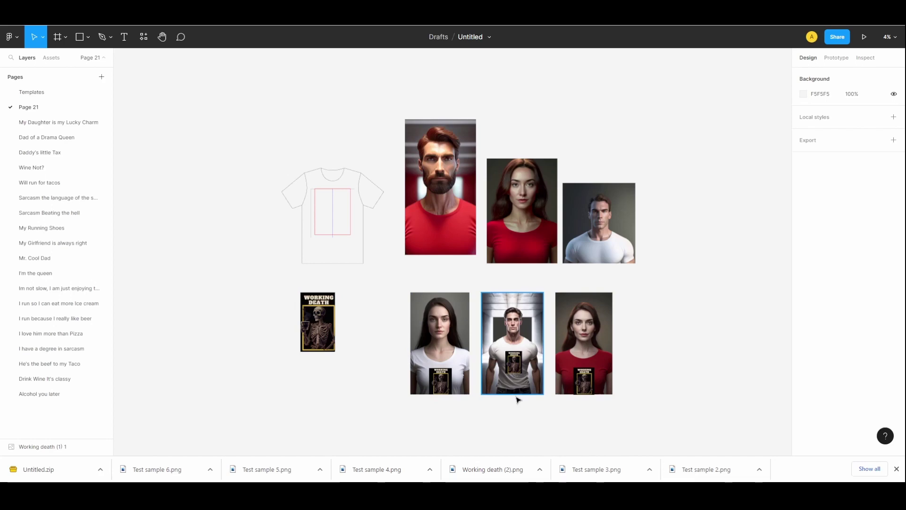
Step: Ungroup Group 3 and nudge the Working Death design slightly up on the red shirt
scroll(517, 398, up, 5)
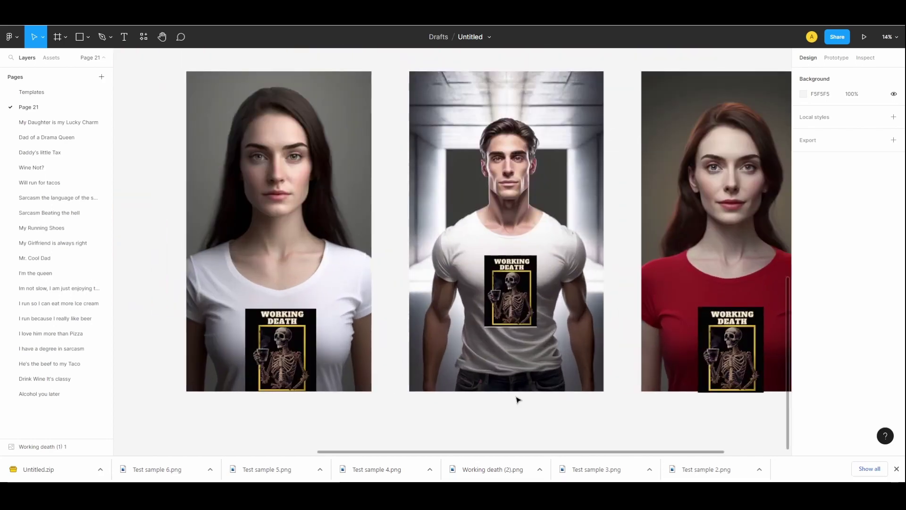
click(735, 356)
right_click(736, 356)
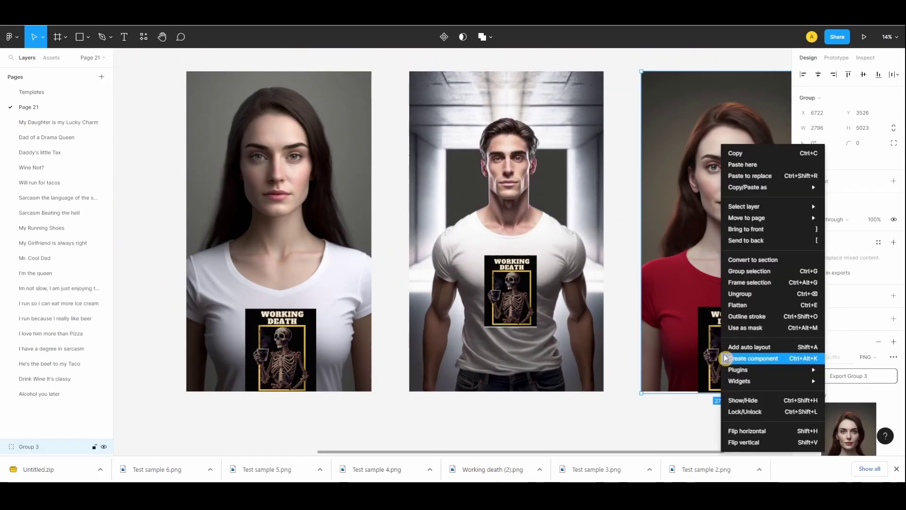
click(780, 293)
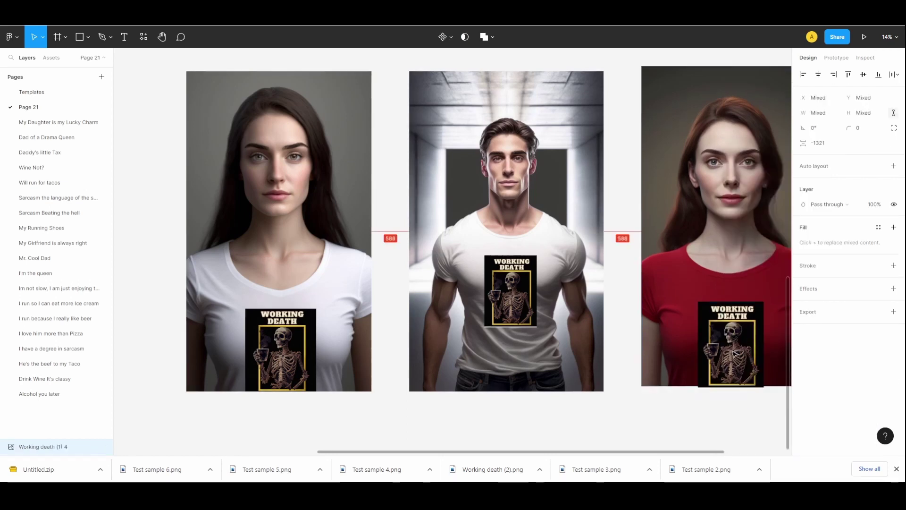
click(737, 367)
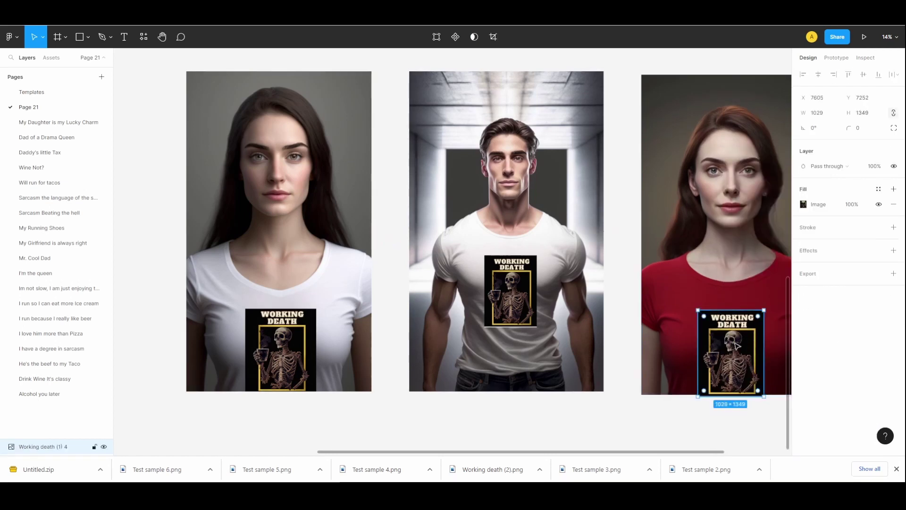
drag(738, 316, 740, 313)
Step: Wrap the red-shirt photo and its Working Death design together in a frame
click(740, 438)
drag(741, 411, 717, 372)
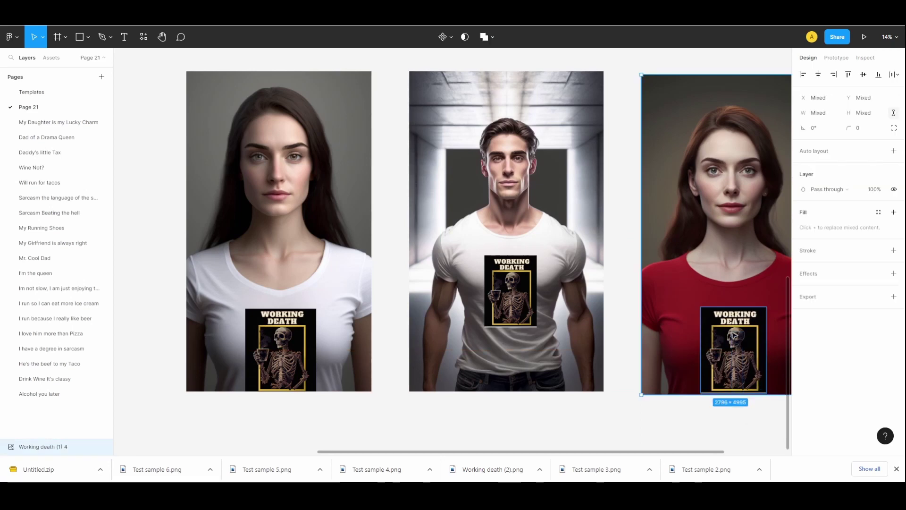
right_click(730, 368)
click(774, 282)
click(627, 431)
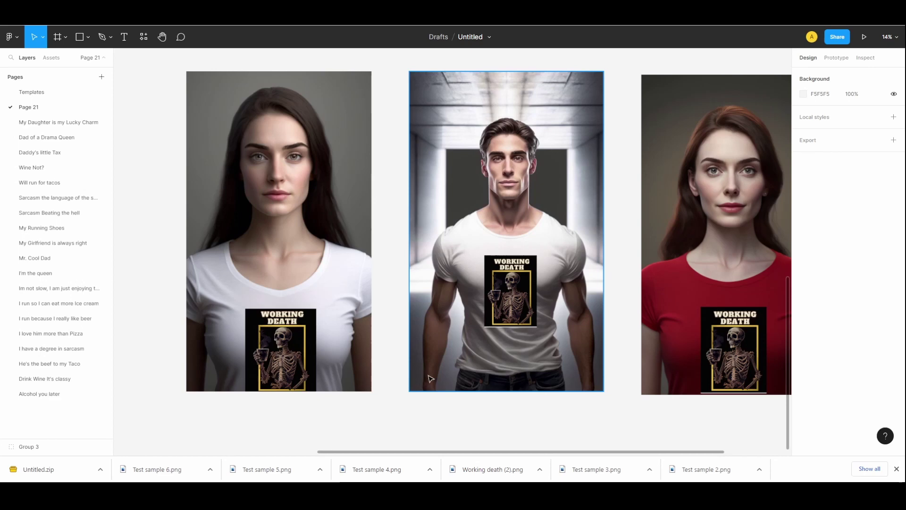
scroll(430, 379, down, 1)
scroll(430, 379, down, 4)
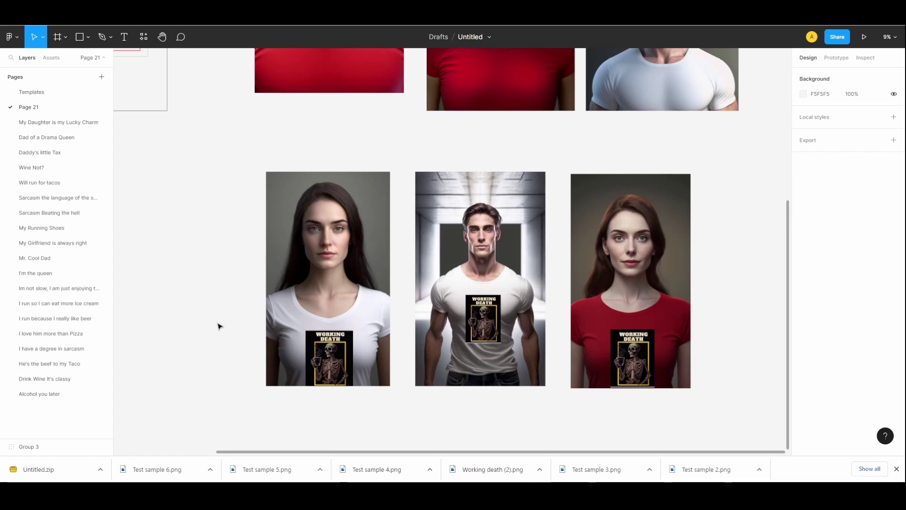
Step: Select the three bottom T-shirt mockups and export them as 1x PNG images
drag(206, 316, 696, 297)
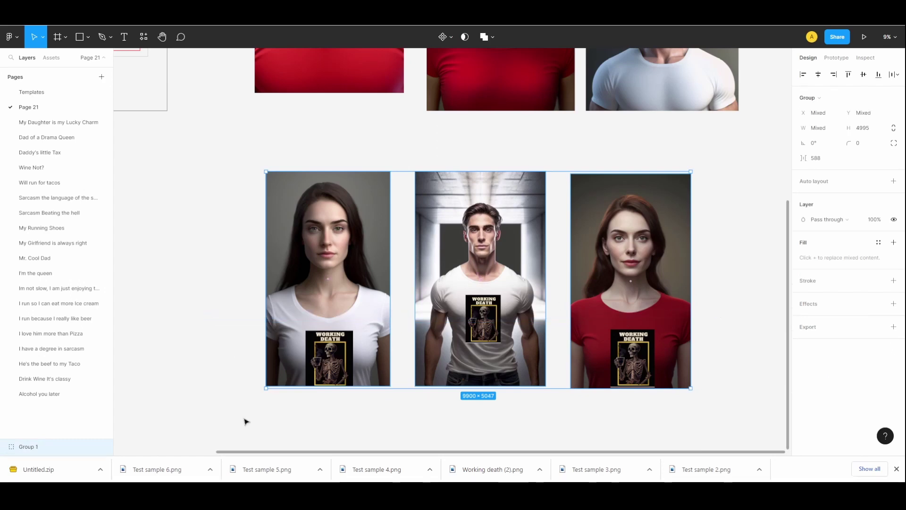
drag(206, 313, 696, 319)
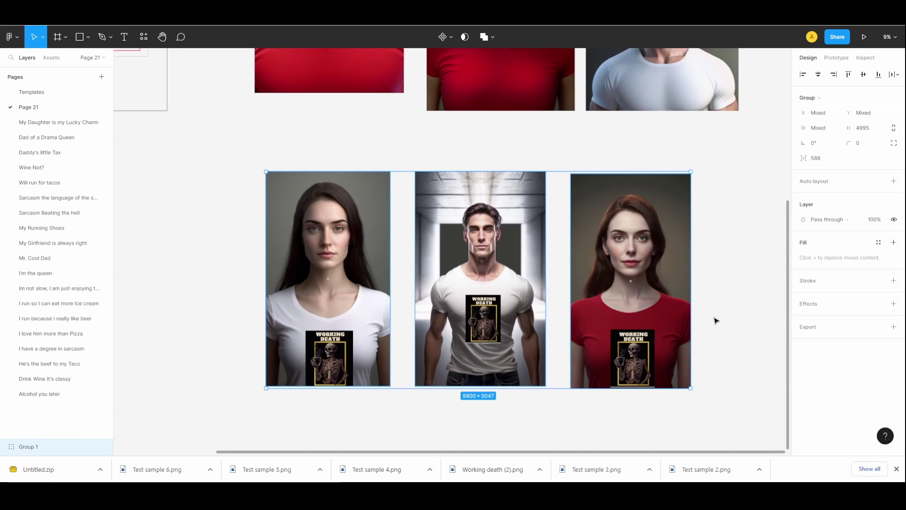
click(894, 327)
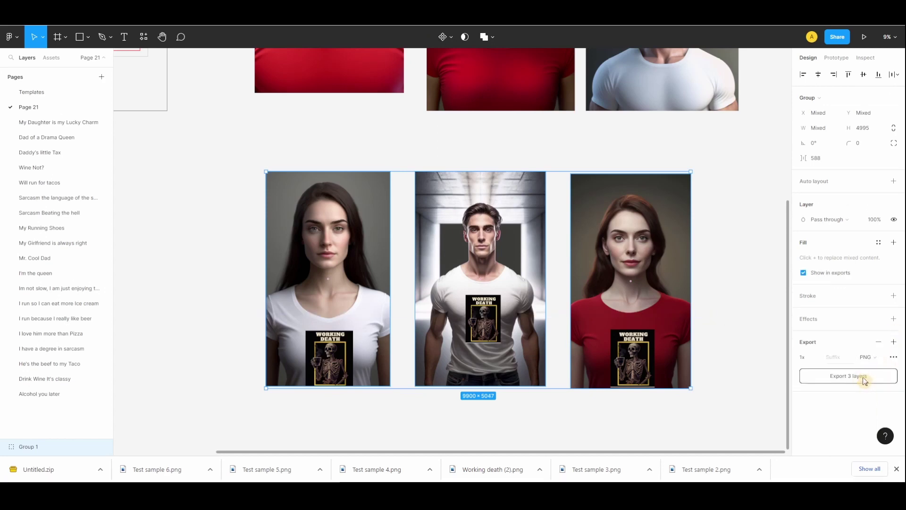
click(874, 381)
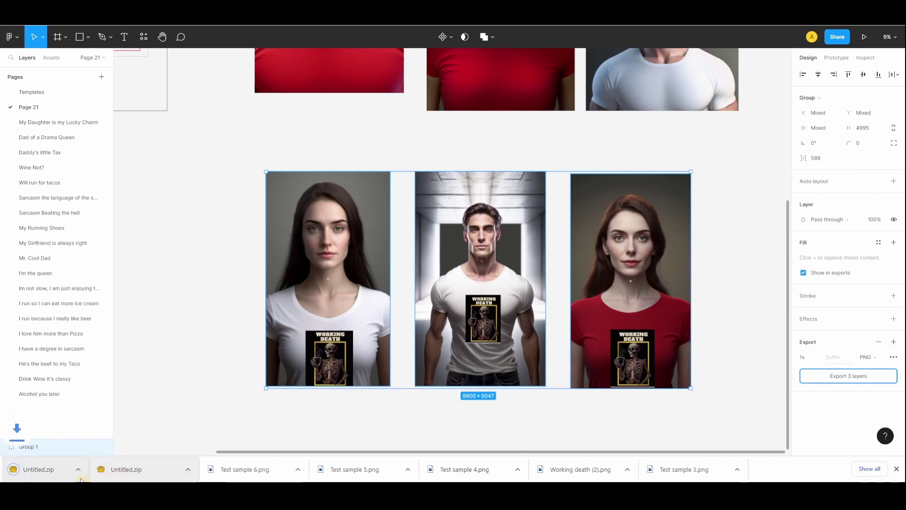
Step: Pan the canvas to the shirt template and artwork, then leave nothing selected
click(174, 352)
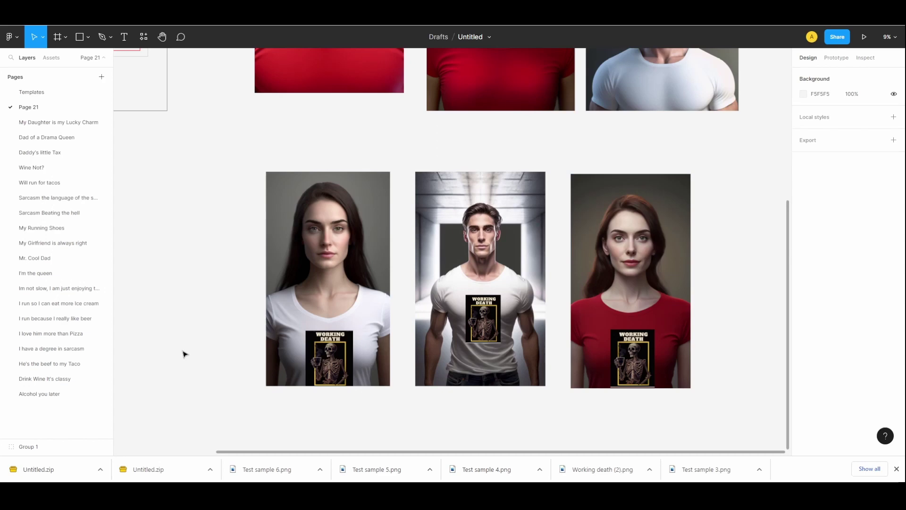
scroll(184, 354, down, 2)
drag(174, 348, 253, 407)
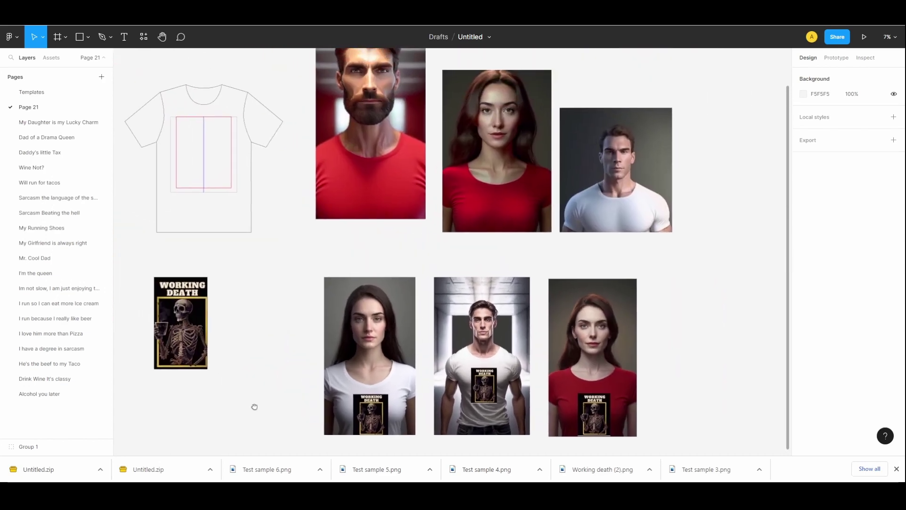
scroll(270, 389, down, 2)
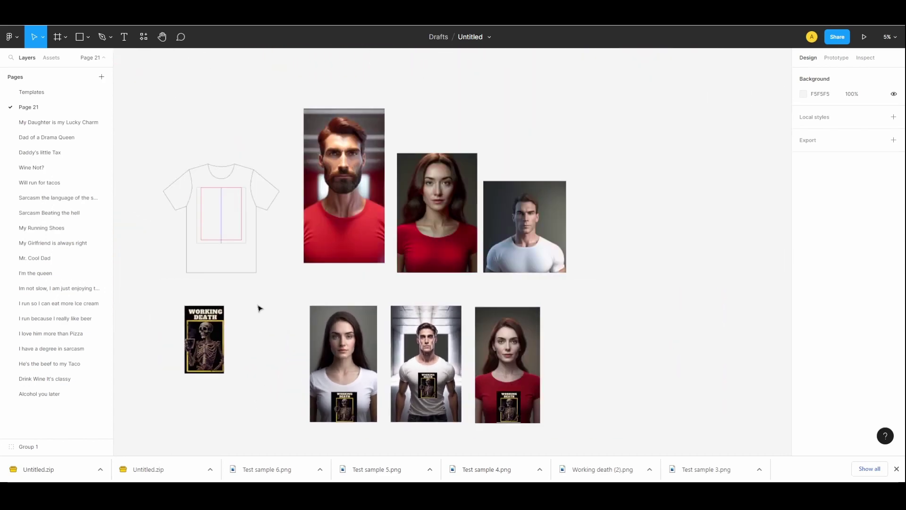
click(330, 325)
drag(169, 80, 620, 410)
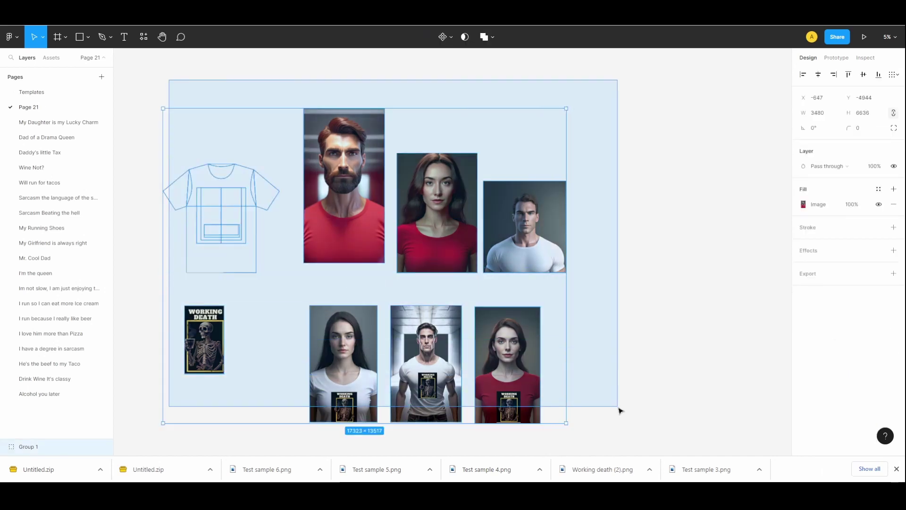
click(554, 364)
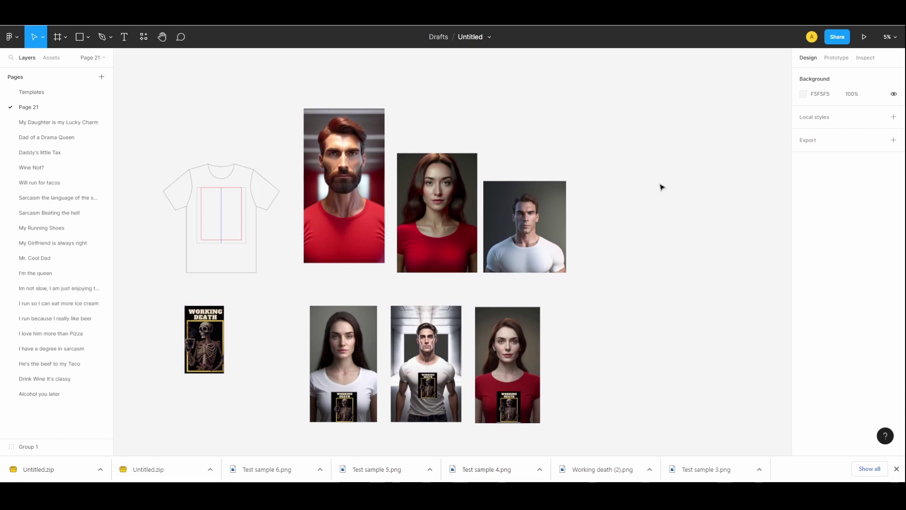
Step: Switch from Figma to the browser's Etsy Shop Manager Listings page
mouse_move(680, 11)
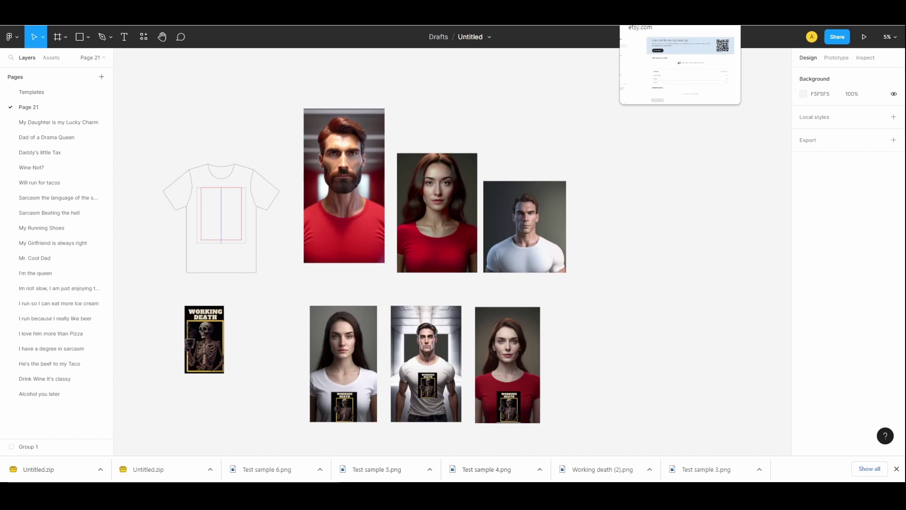
click(680, 11)
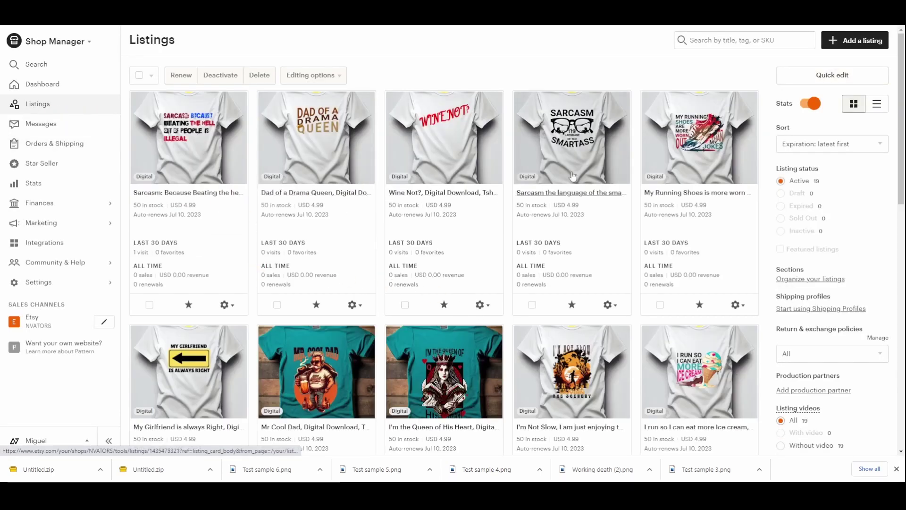
Step: Start a new listing and upload the Test sample 6 image as its photo
click(856, 41)
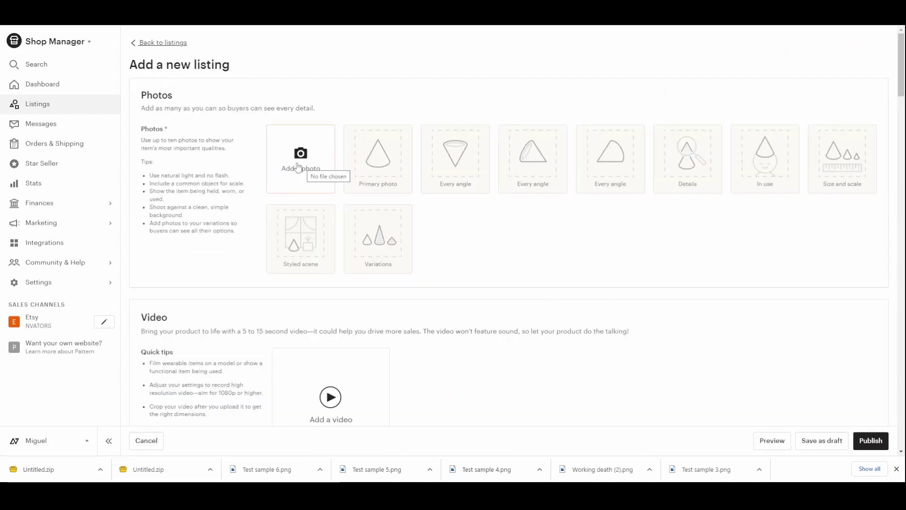
click(298, 167)
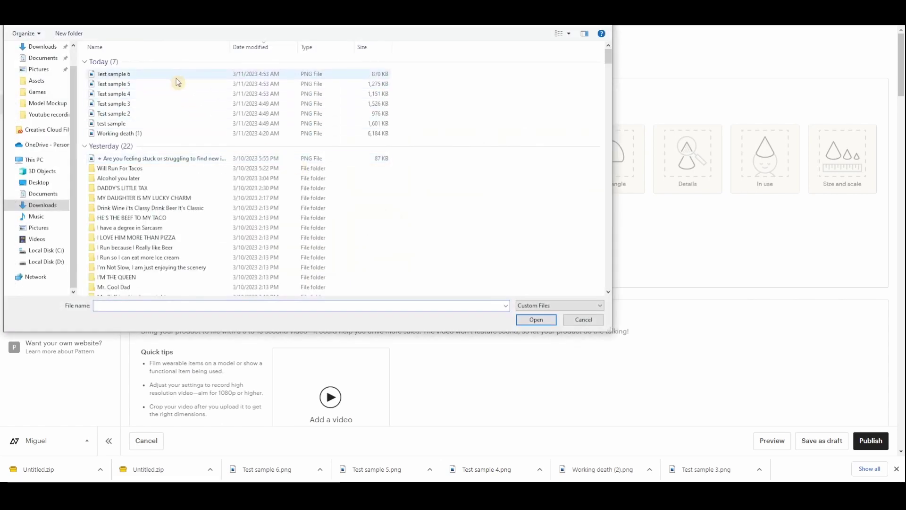
click(176, 75)
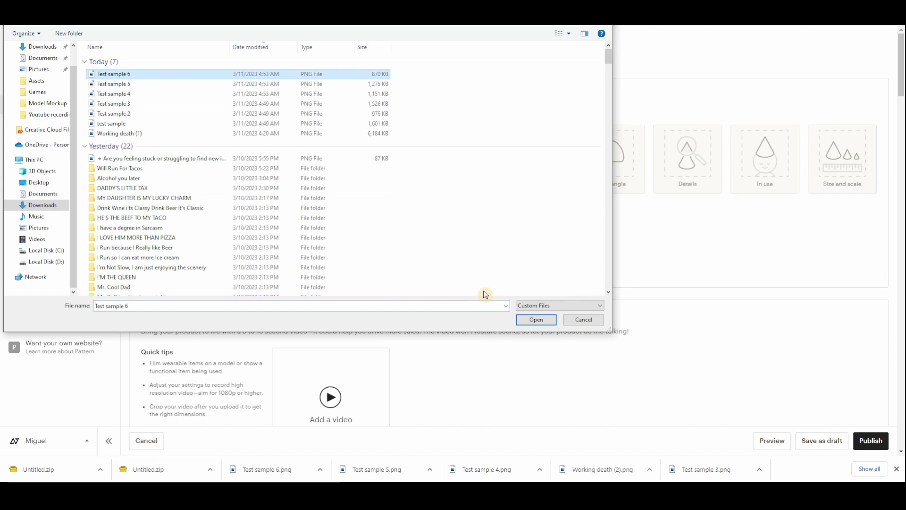
click(538, 319)
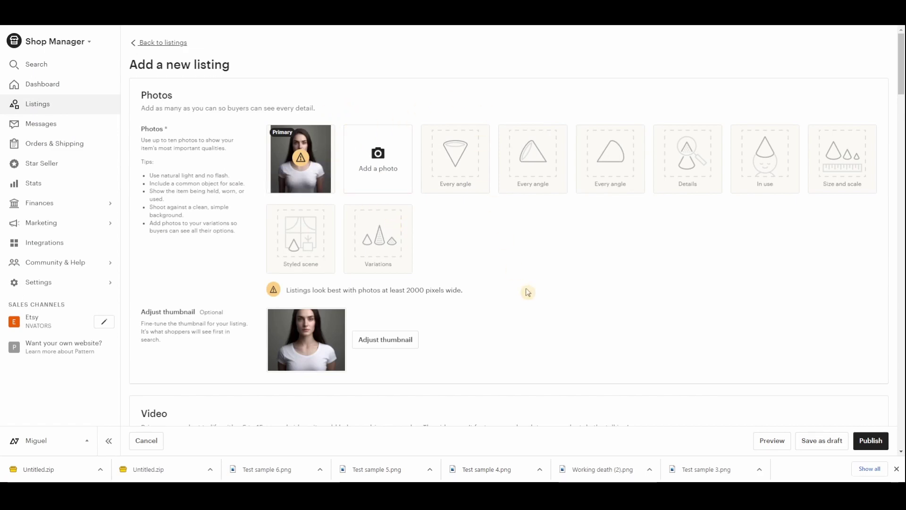
Step: Under Listing details, switch the listing Type from Physical to Digital
scroll(526, 291, down, 10)
click(326, 174)
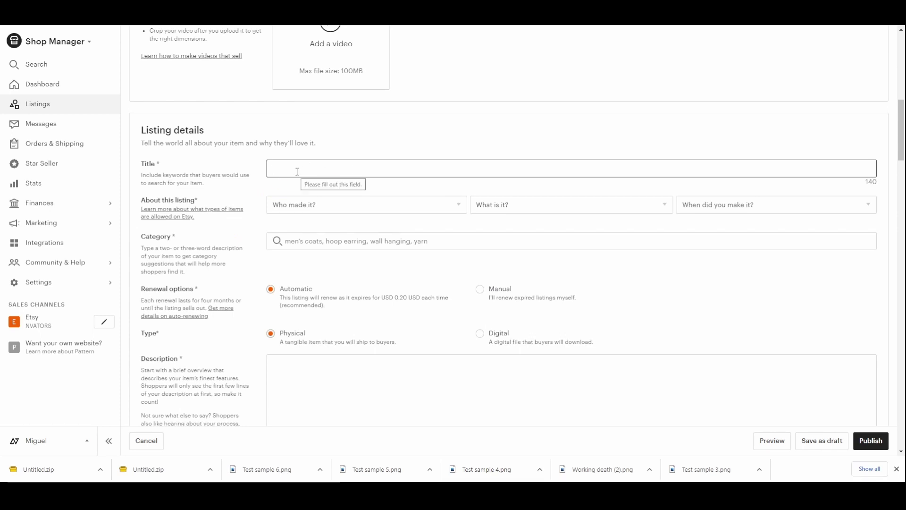
scroll(298, 171, down, 2)
click(480, 240)
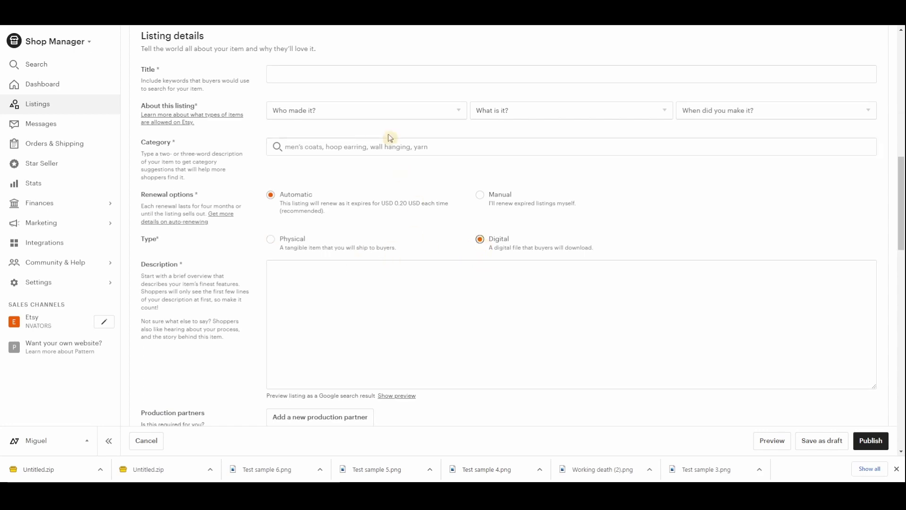
scroll(366, 282, down, 5)
scroll(367, 282, down, 13)
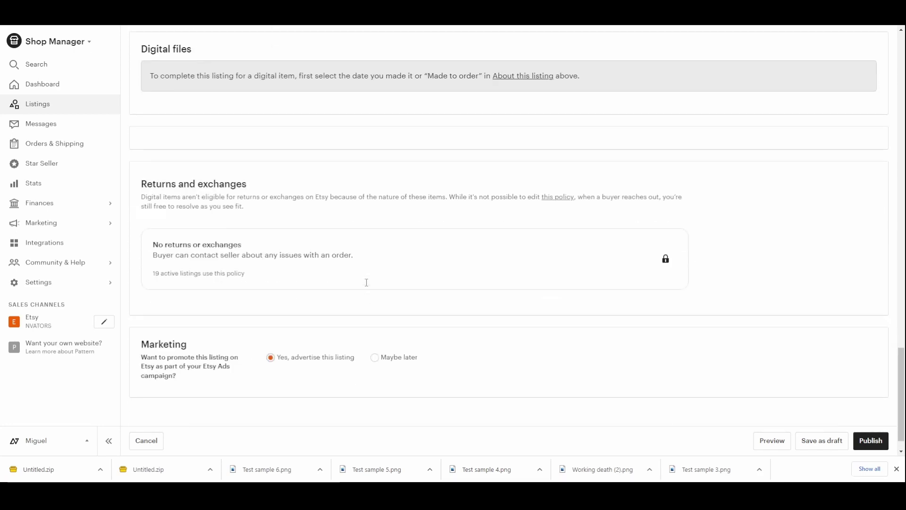
scroll(366, 282, up, 7)
scroll(367, 282, up, 15)
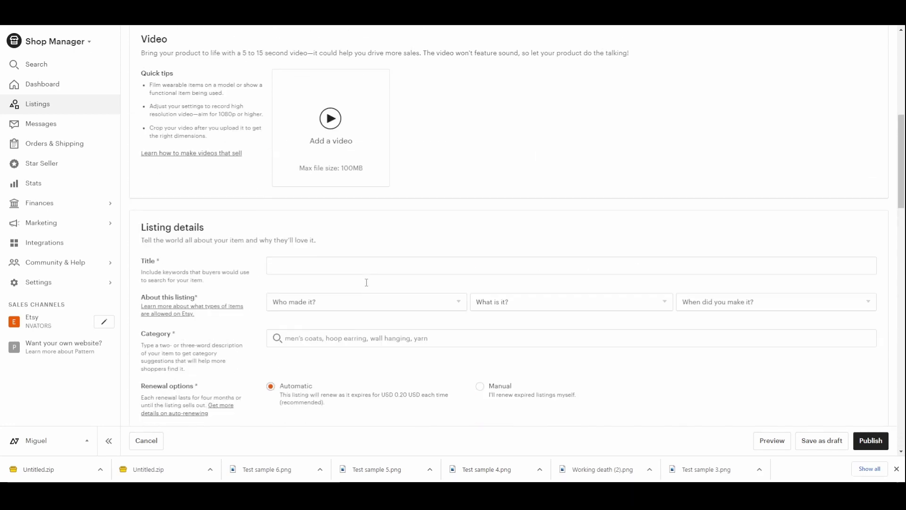
scroll(367, 282, up, 3)
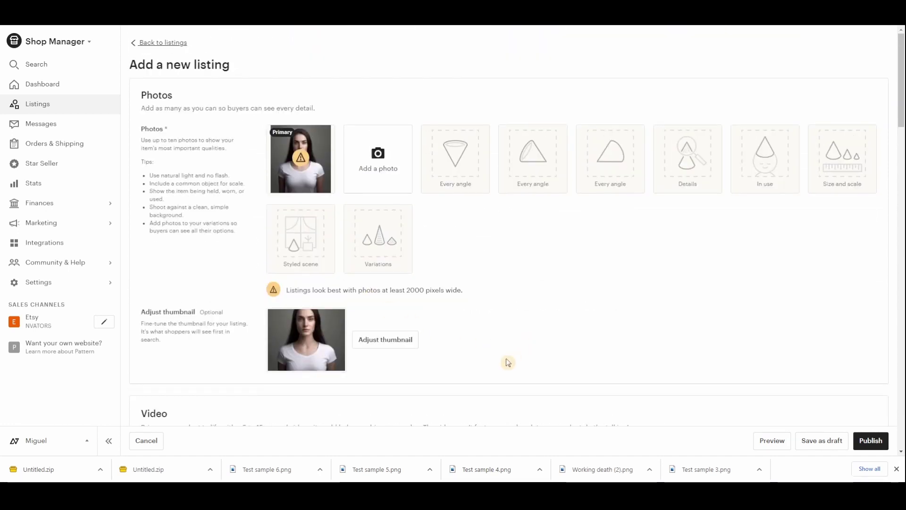